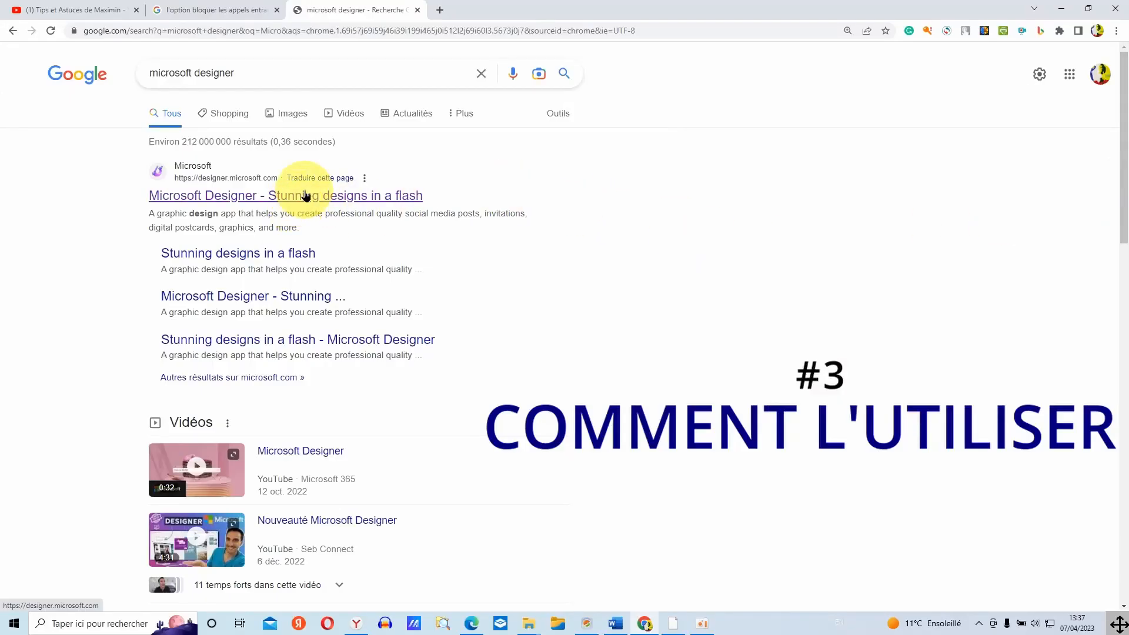
Open the Microsoft Designer site from the search results and browse its example prompts
{"action": "left_click", "coordinate": [305, 198]}
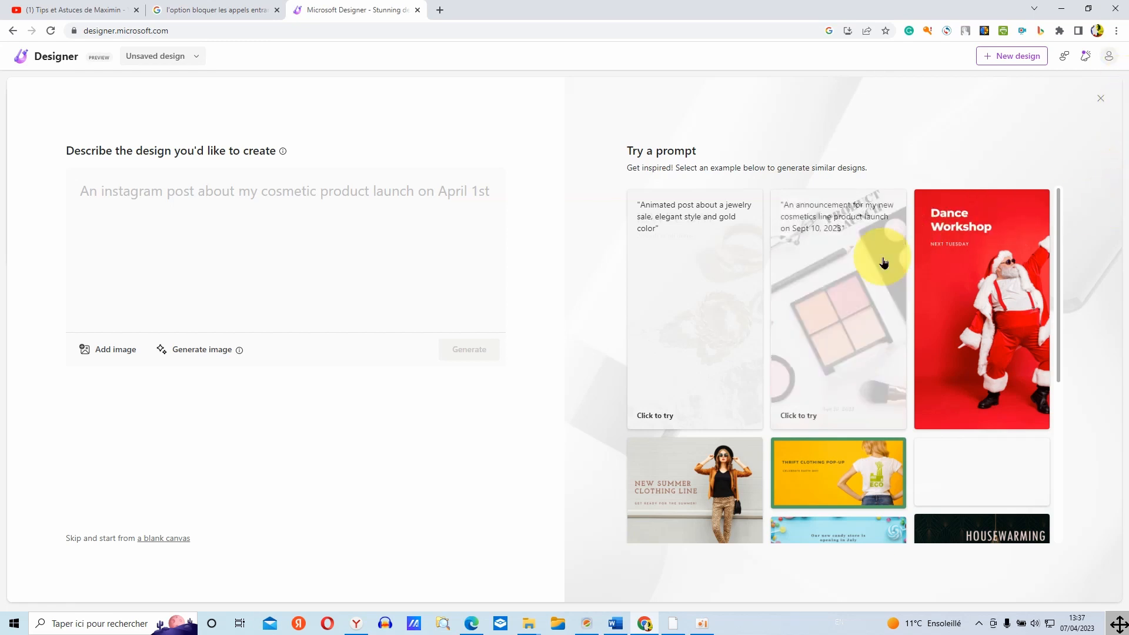
{"action": "scroll", "coordinate": [1000, 245], "scroll_direction": "down", "scroll_amount": 5}
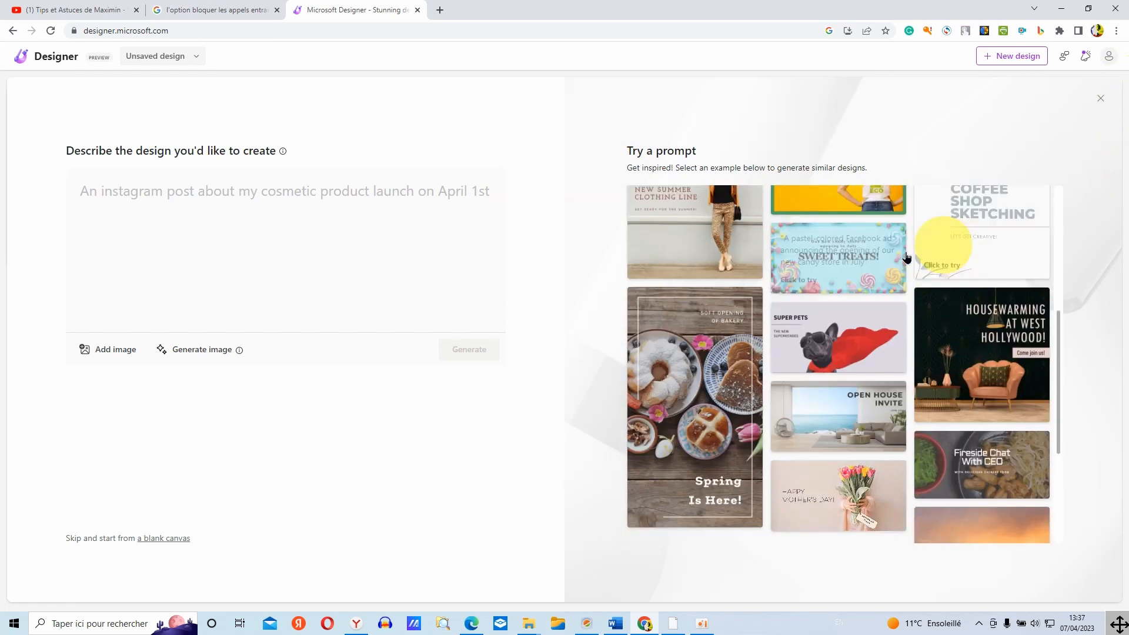
{"action": "scroll", "coordinate": [996, 241], "scroll_direction": "down", "scroll_amount": 3}
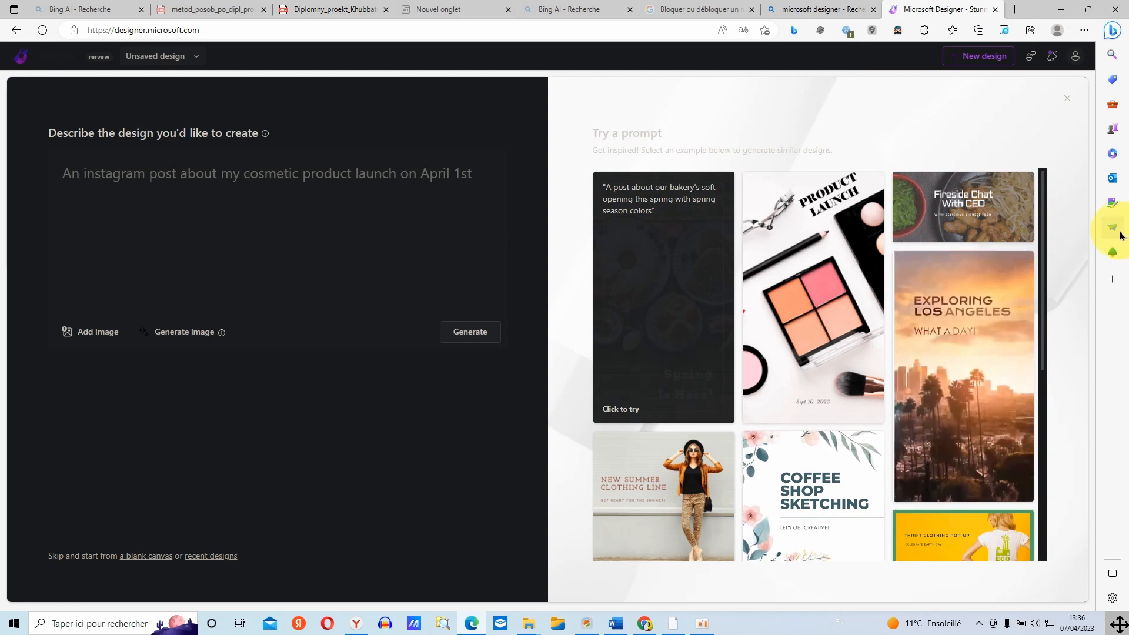
Start a new design in Designer and dismiss the offer to translate the page
{"action": "left_click", "coordinate": [983, 57]}
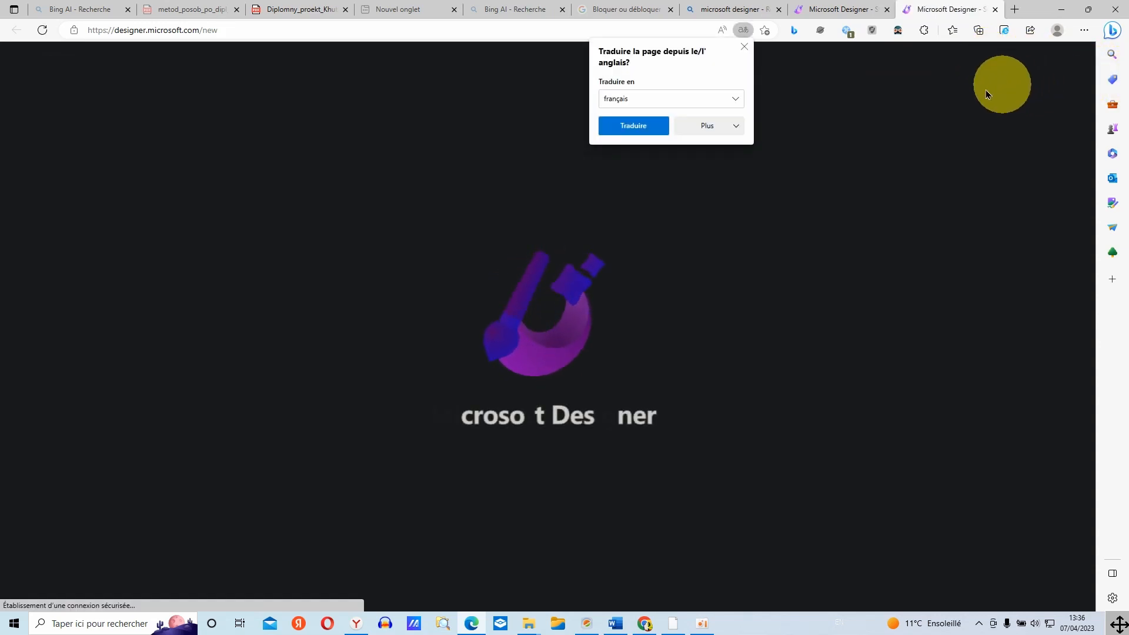
{"action": "left_click", "coordinate": [744, 47]}
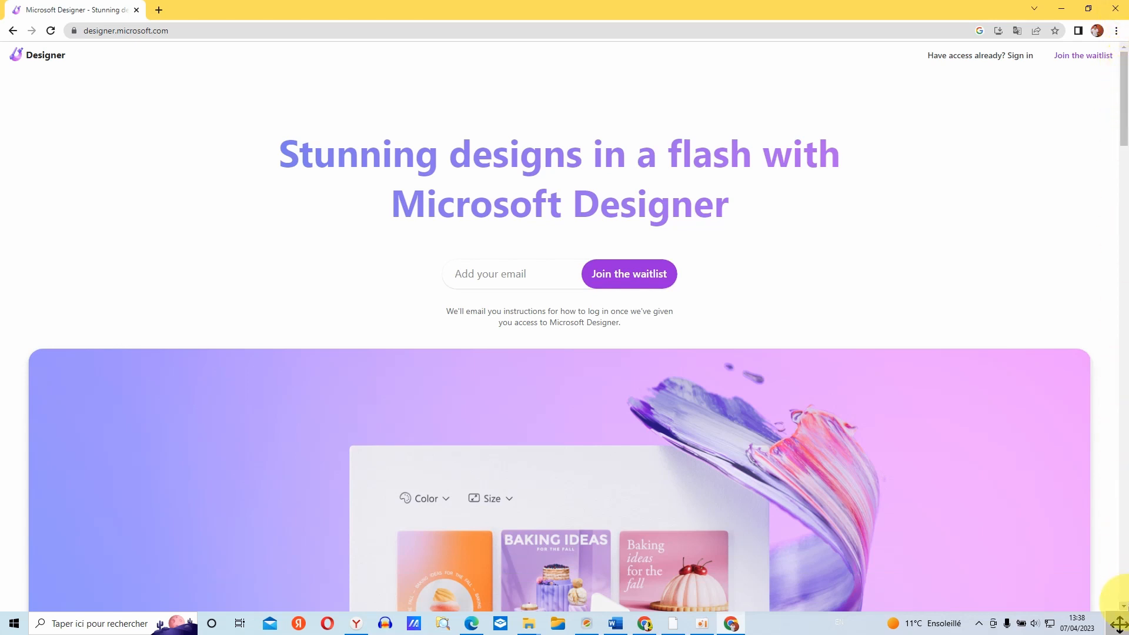
Open the Microsoft Designer landing page from the search results and join the waitlist with the e-mail address
{"action": "scroll", "coordinate": [1124, 607], "scroll_direction": "down", "scroll_amount": 3}
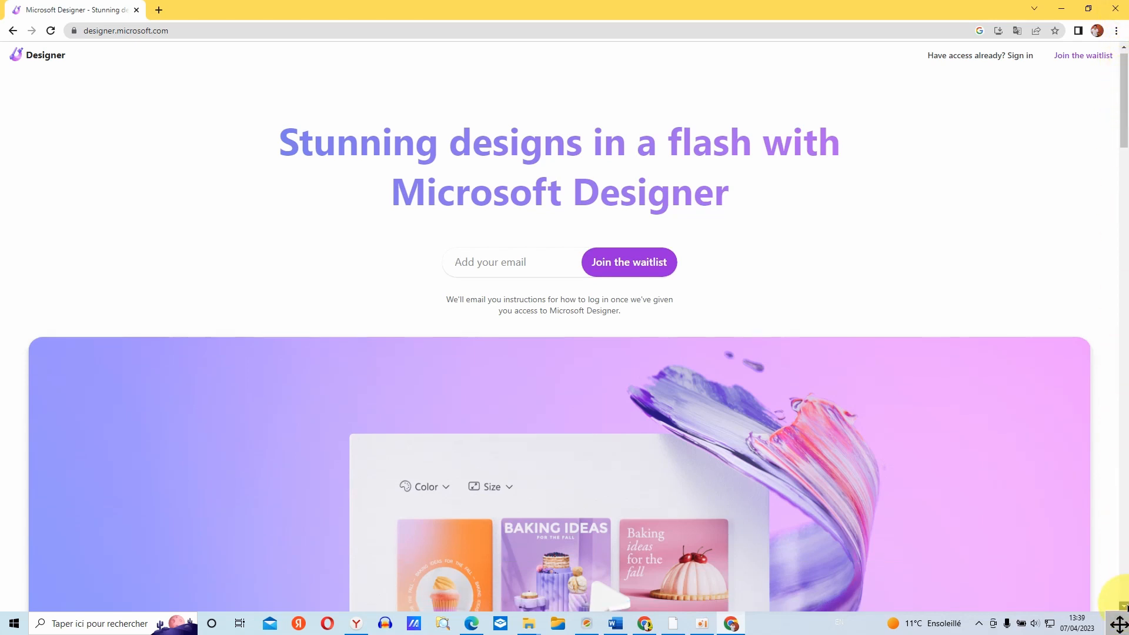
{"action": "scroll", "coordinate": [1123, 607], "scroll_direction": "down", "scroll_amount": 3}
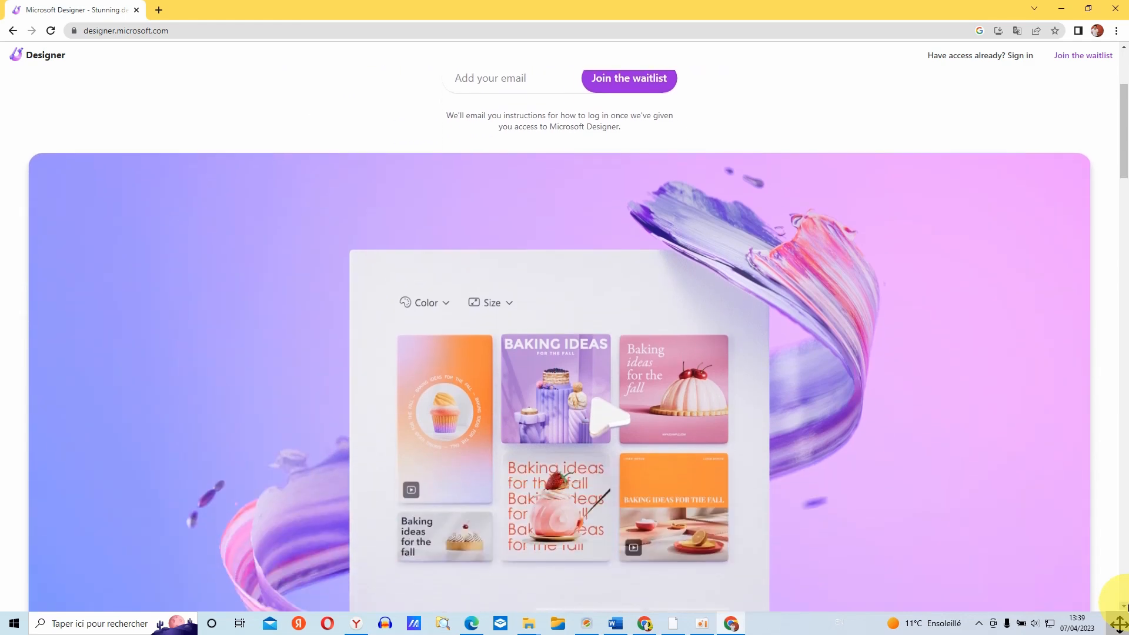
{"action": "scroll", "coordinate": [1123, 607], "scroll_direction": "down", "scroll_amount": 1}
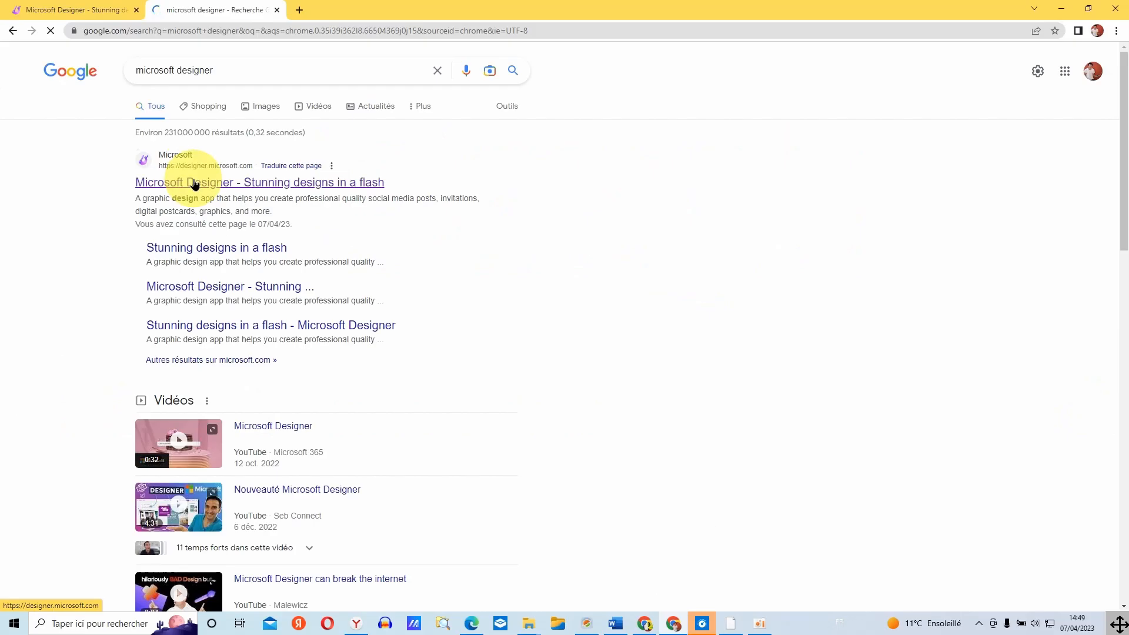
{"action": "left_click", "coordinate": [194, 184]}
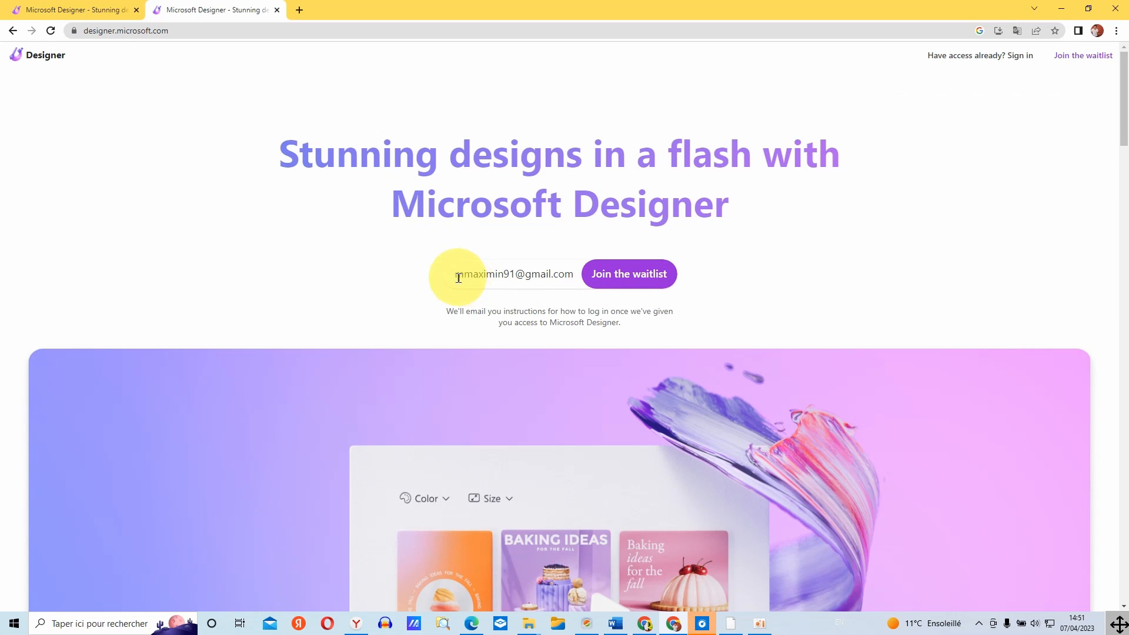
{"action": "left_click_drag", "start_coordinate": [458, 277], "coordinate": [559, 276]}
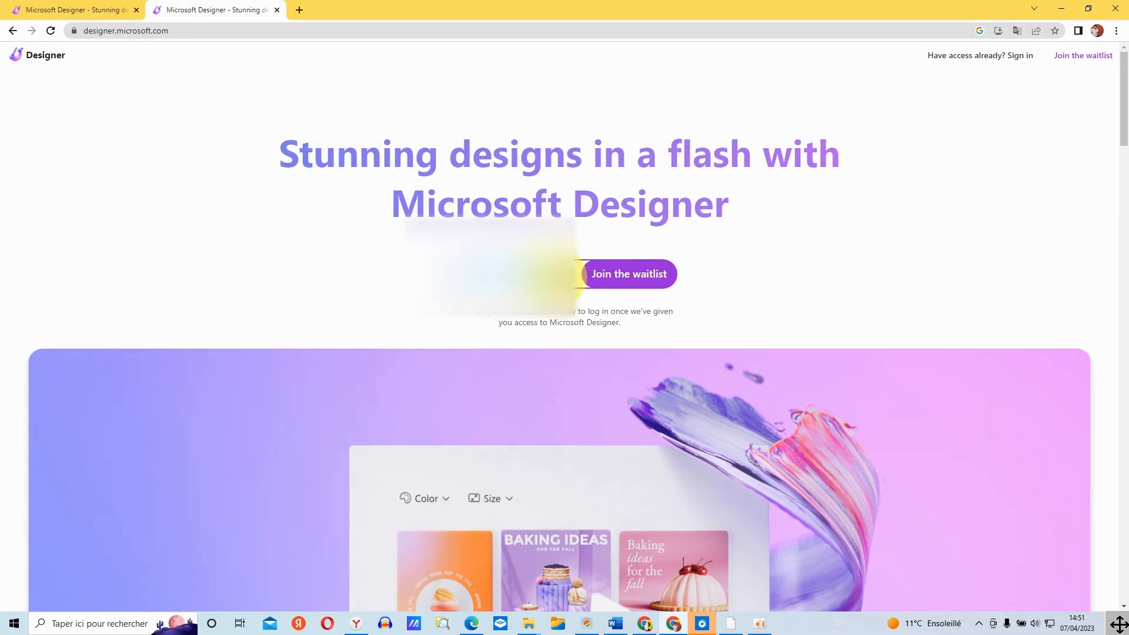
{"action": "left_click", "coordinate": [647, 278]}
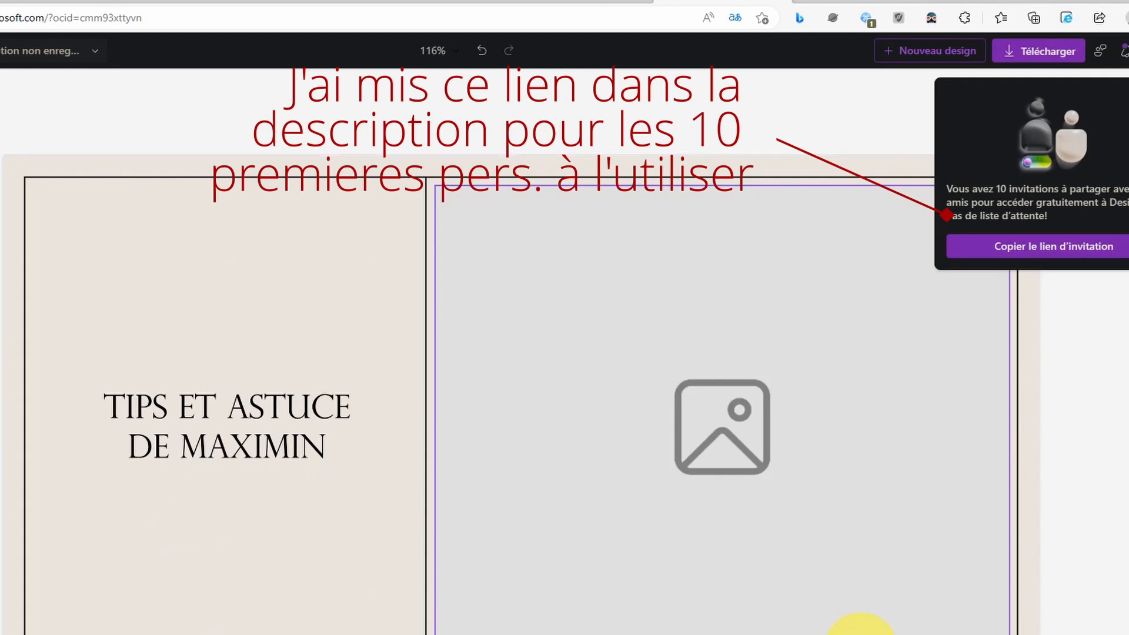
Select the photo in the cover design and open the download options
{"action": "left_click_drag", "start_coordinate": [860, 627], "coordinate": [846, 617]}
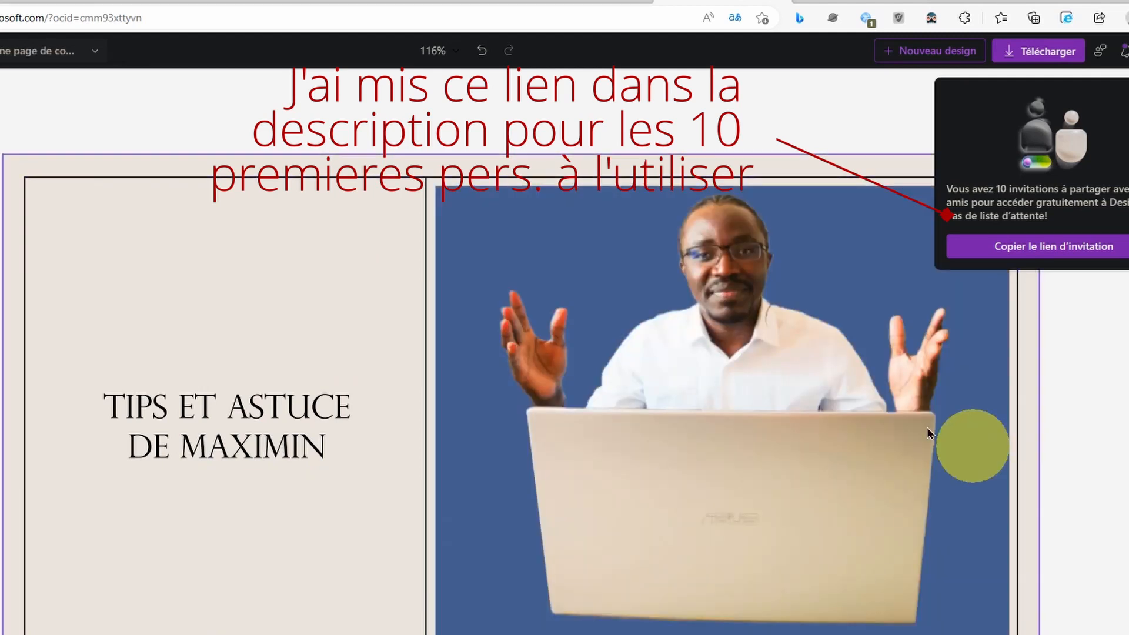
{"action": "left_click", "coordinate": [664, 461]}
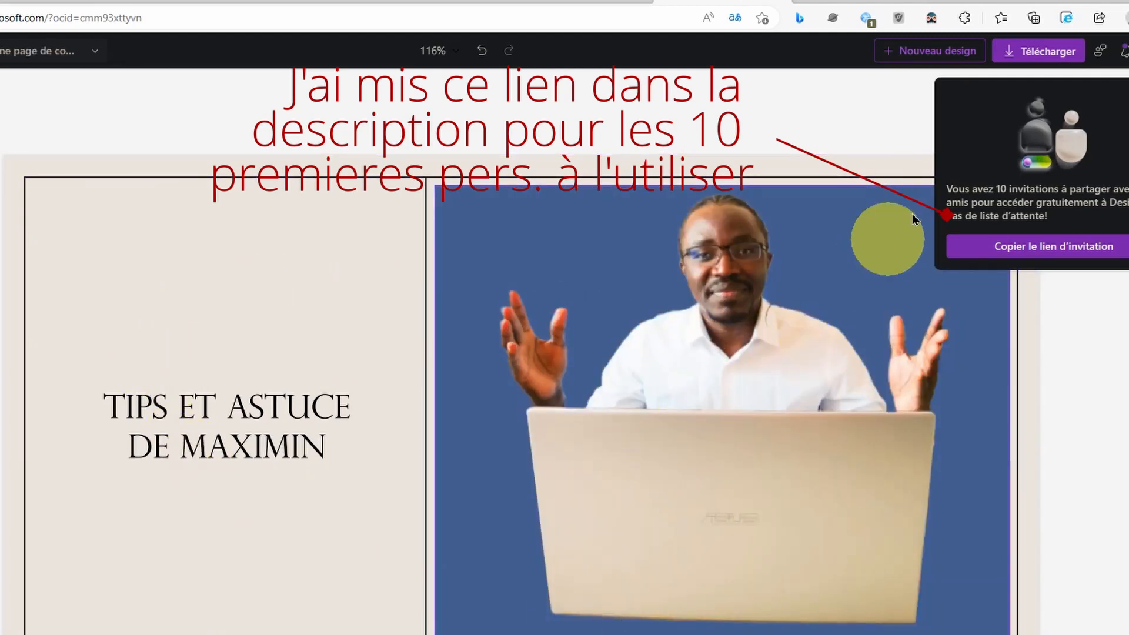
{"action": "left_click", "coordinate": [1057, 51]}
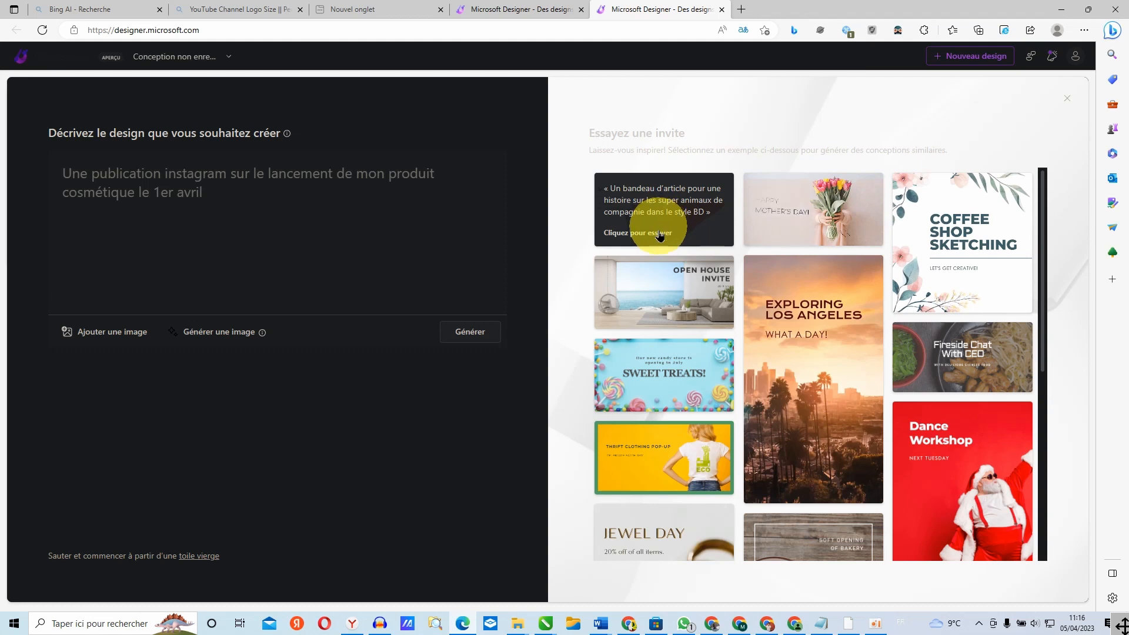
Describe a Facebook cover containing the text 'Tips et Astuce de Maximin', with 'Type: Page de couverture Facebook.', and generate designs from that prompt
{"action": "mouse_move", "coordinate": [647, 453]}
{"action": "mouse_move", "coordinate": [817, 395]}
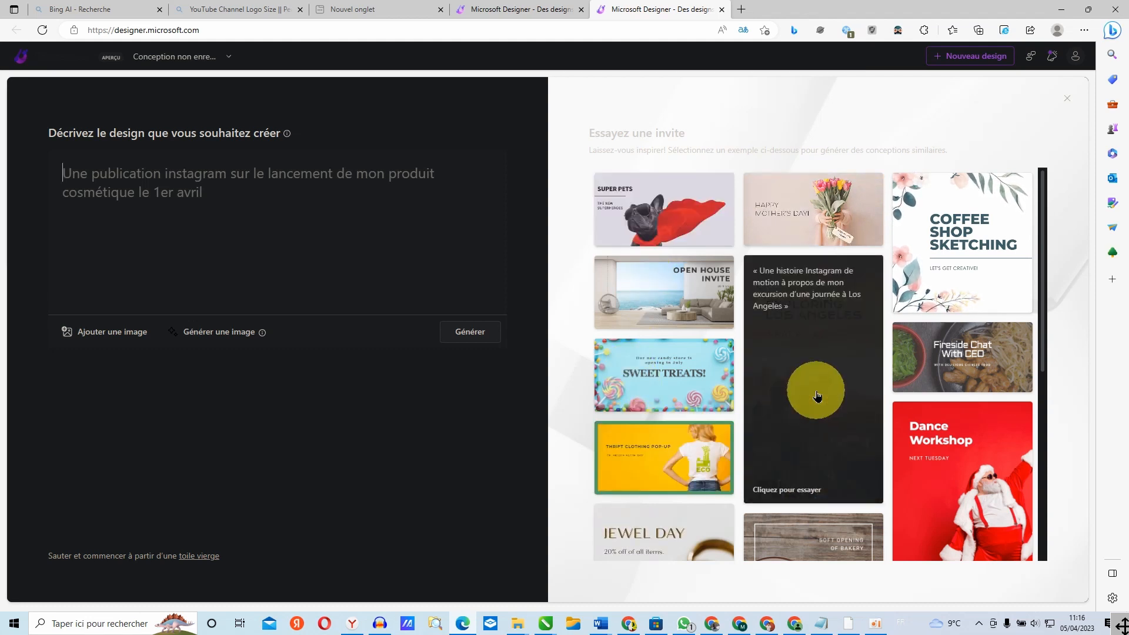
{"action": "mouse_move", "coordinate": [934, 360]}
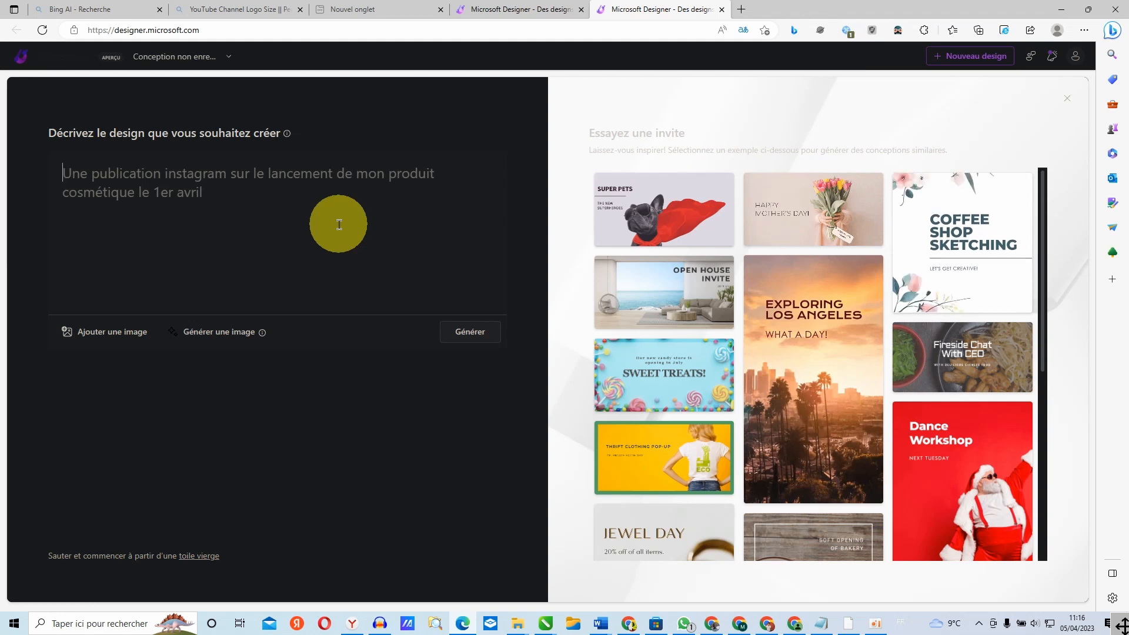
{"action": "type", "text": "Créer une page de couverture pour ma page Facebook contenant le texte ‘Tips et Astuce de Maximin’. Type: Page de couverture Facebook."}
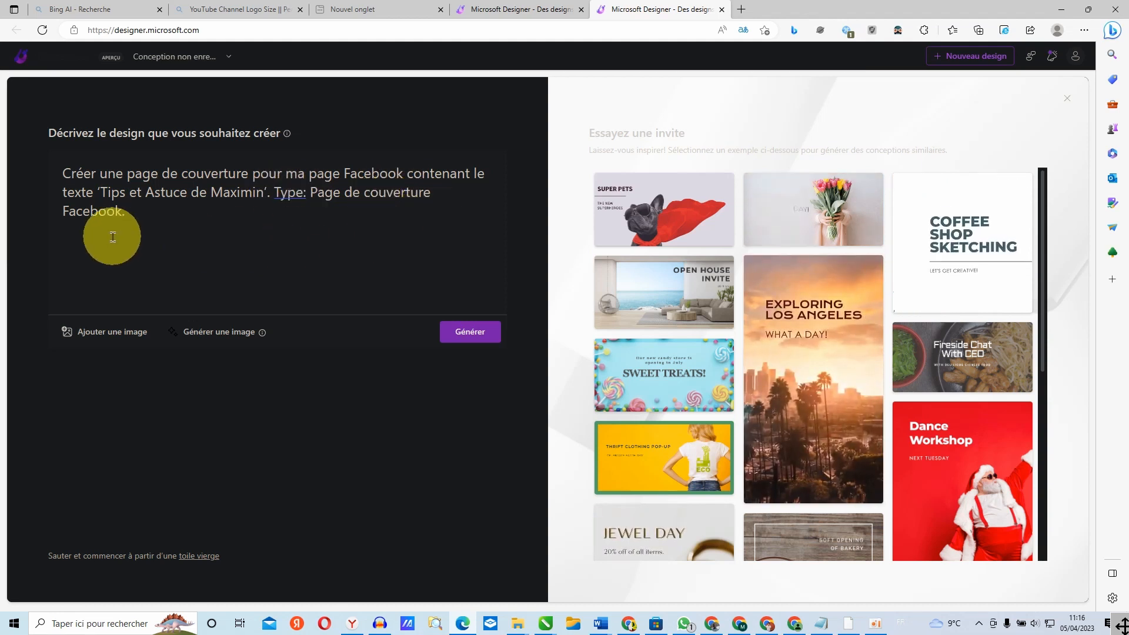
{"action": "left_click_drag", "start_coordinate": [114, 234], "coordinate": [274, 194]}
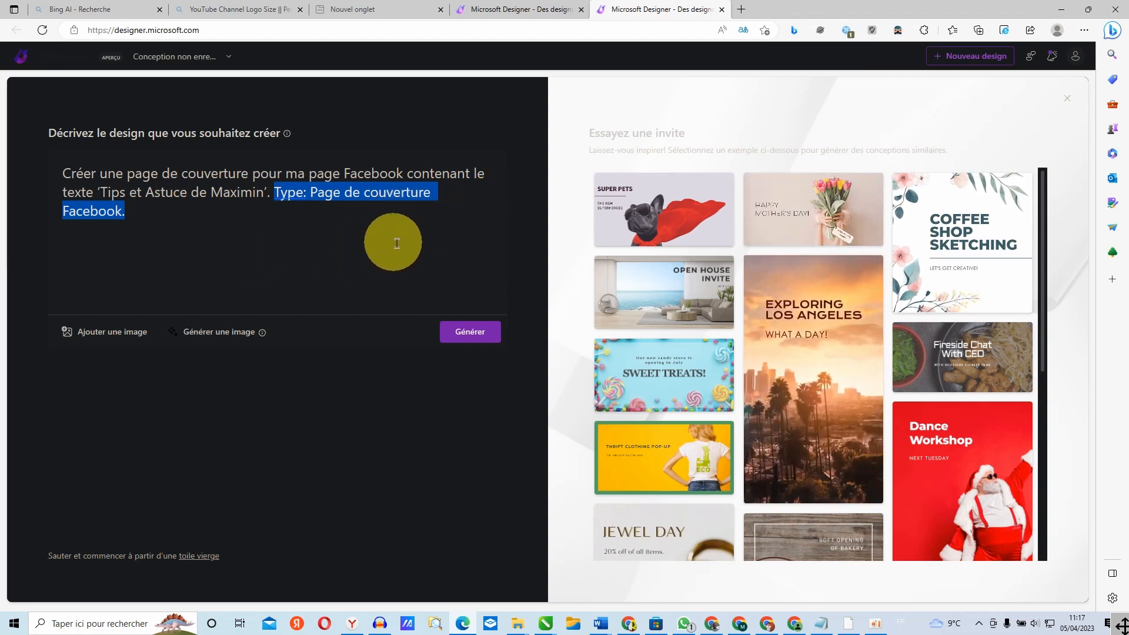
{"action": "left_click", "coordinate": [486, 338]}
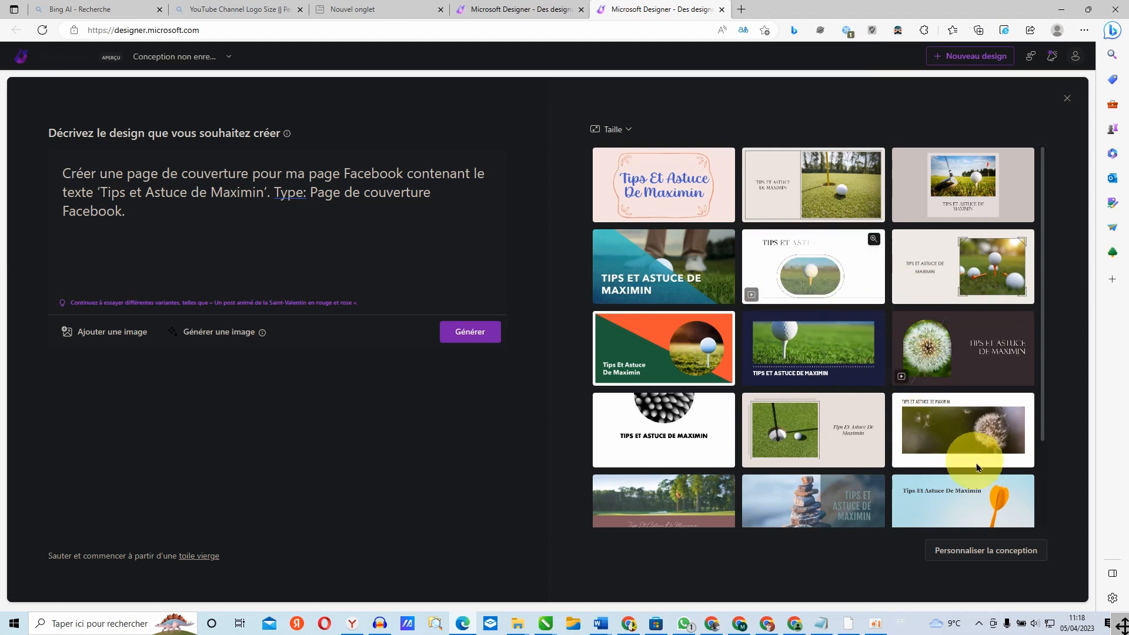
Add "La page doit inclure un ordinateur et des téléphones sur une table." before the type in the prompt and generate new designs
{"action": "scroll", "coordinate": [966, 448], "scroll_direction": "down", "scroll_amount": 2}
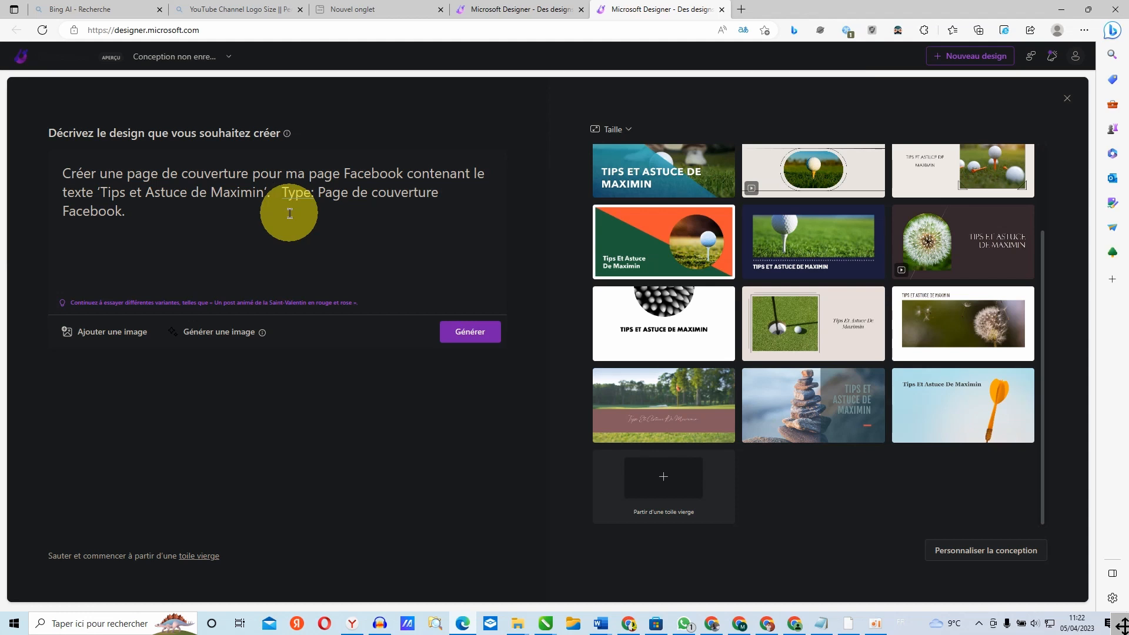
{"action": "type", "text": "La page doit inclure un ordinateur et des téléphones sur une table."}
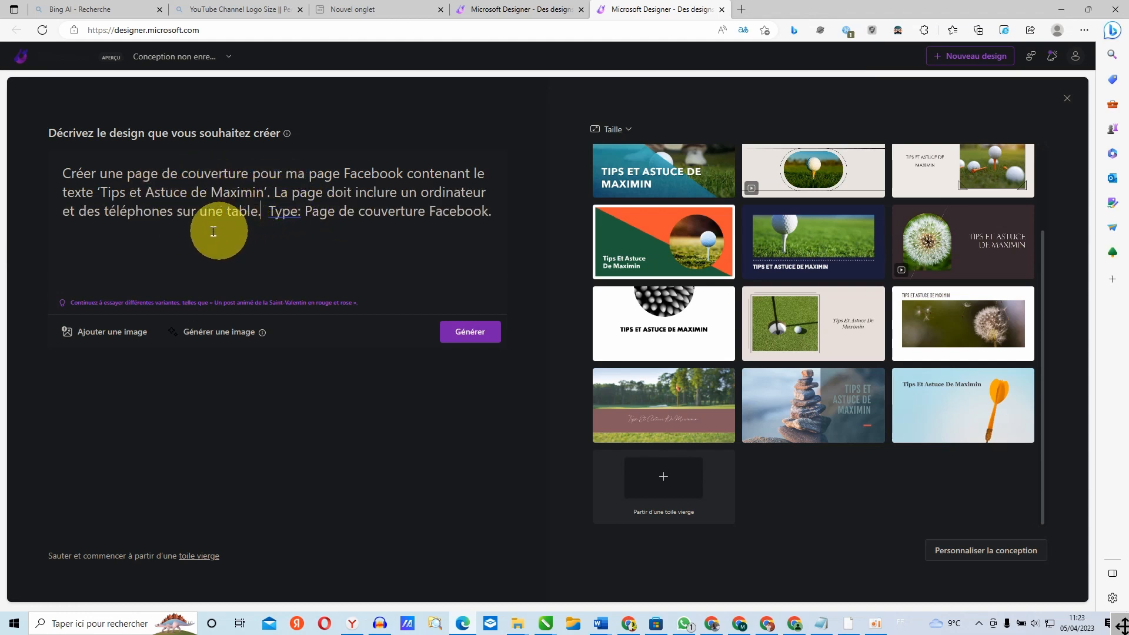
{"action": "left_click", "coordinate": [482, 332]}
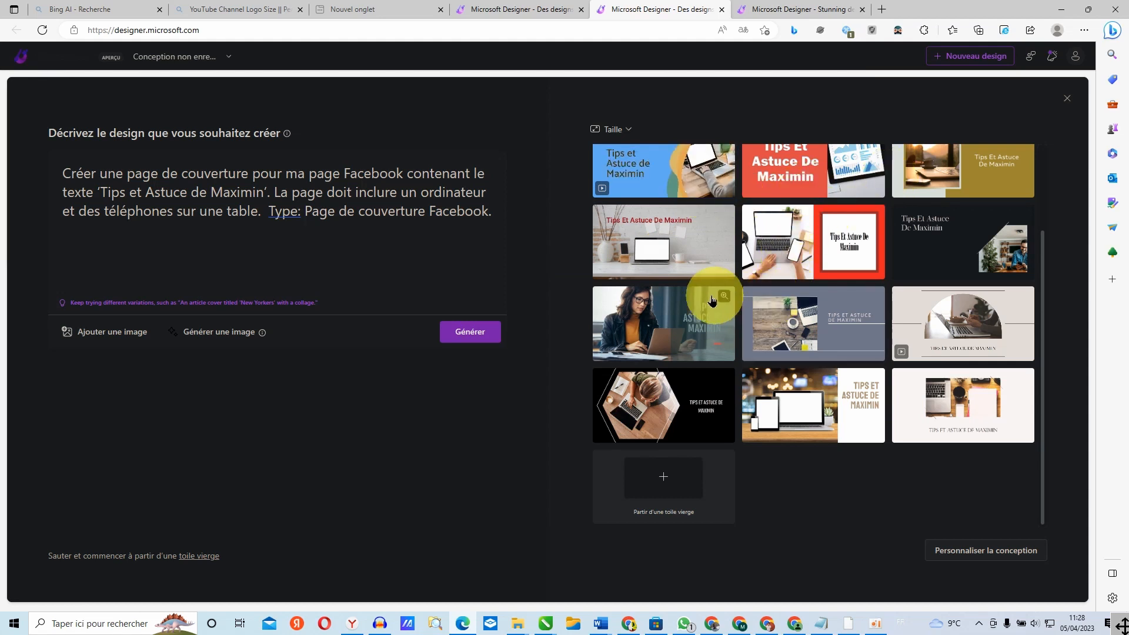
Review the generated covers and choose the one showing a woman with glasses at a laptop
{"action": "scroll", "coordinate": [877, 334], "scroll_direction": "up", "scroll_amount": 2}
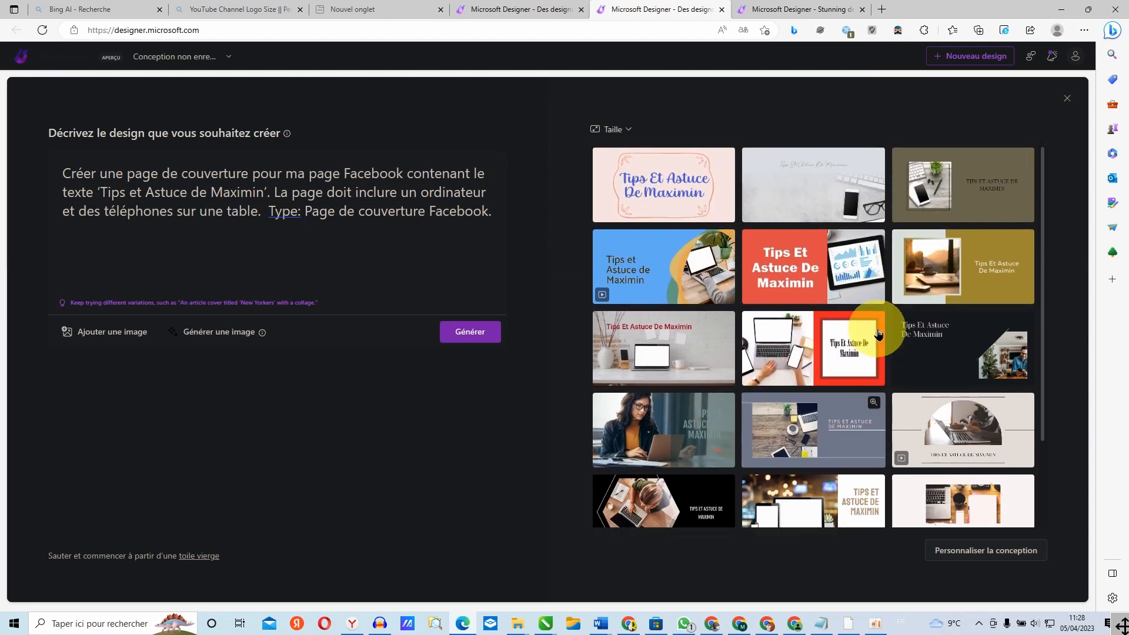
{"action": "scroll", "coordinate": [801, 491], "scroll_direction": "down", "scroll_amount": 2}
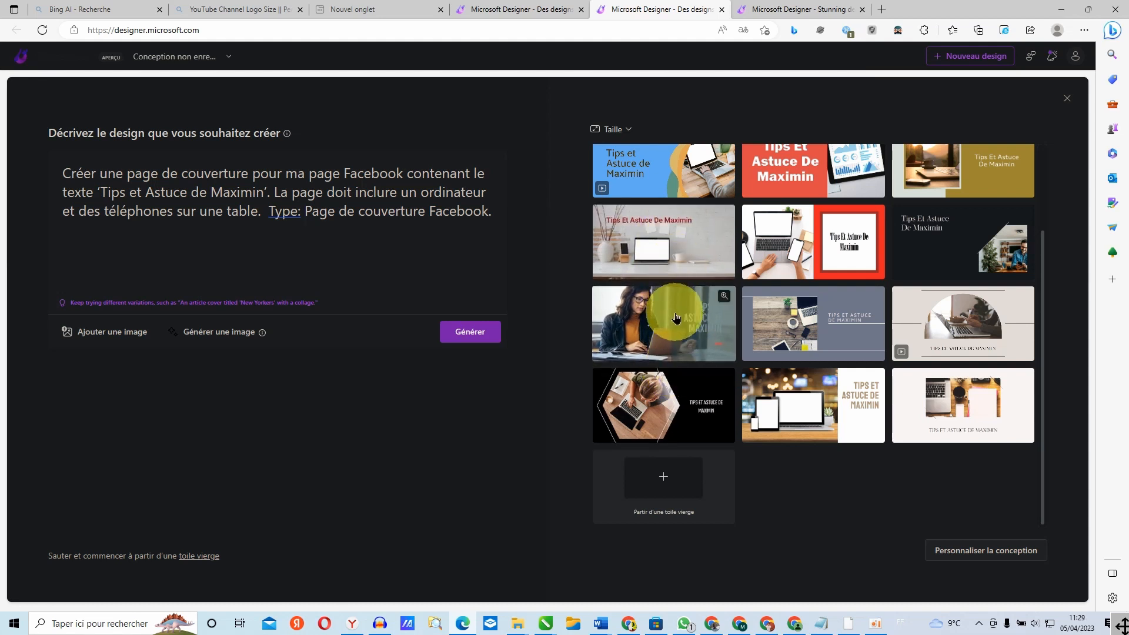
{"action": "left_click", "coordinate": [659, 323]}
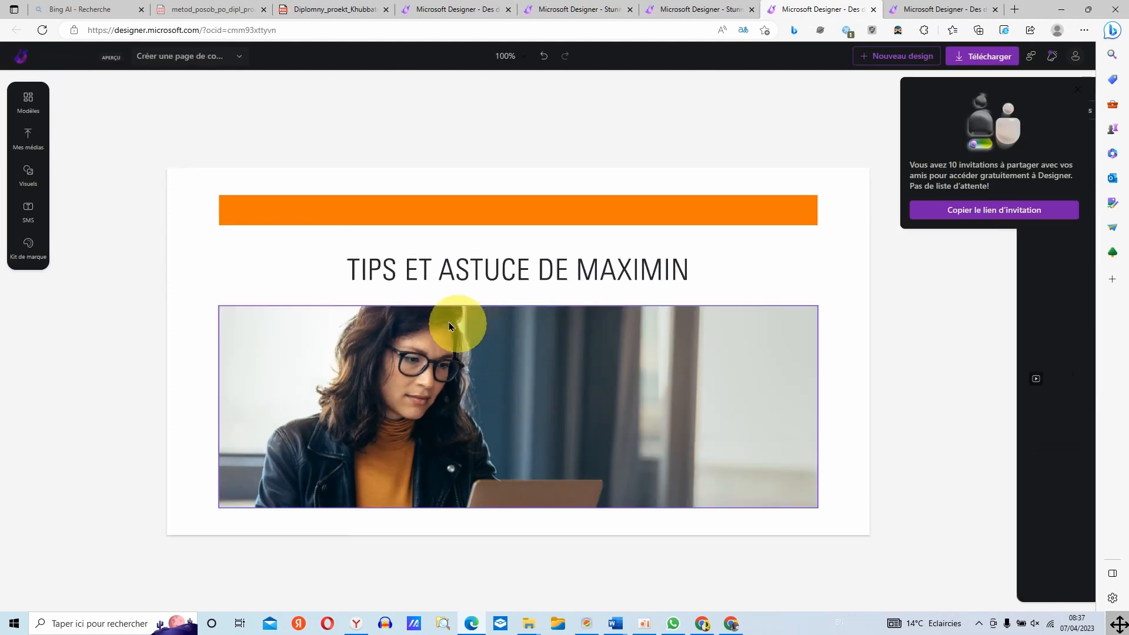
Append the word FREE to the end of the title text above the photo
{"action": "left_click", "coordinate": [371, 265]}
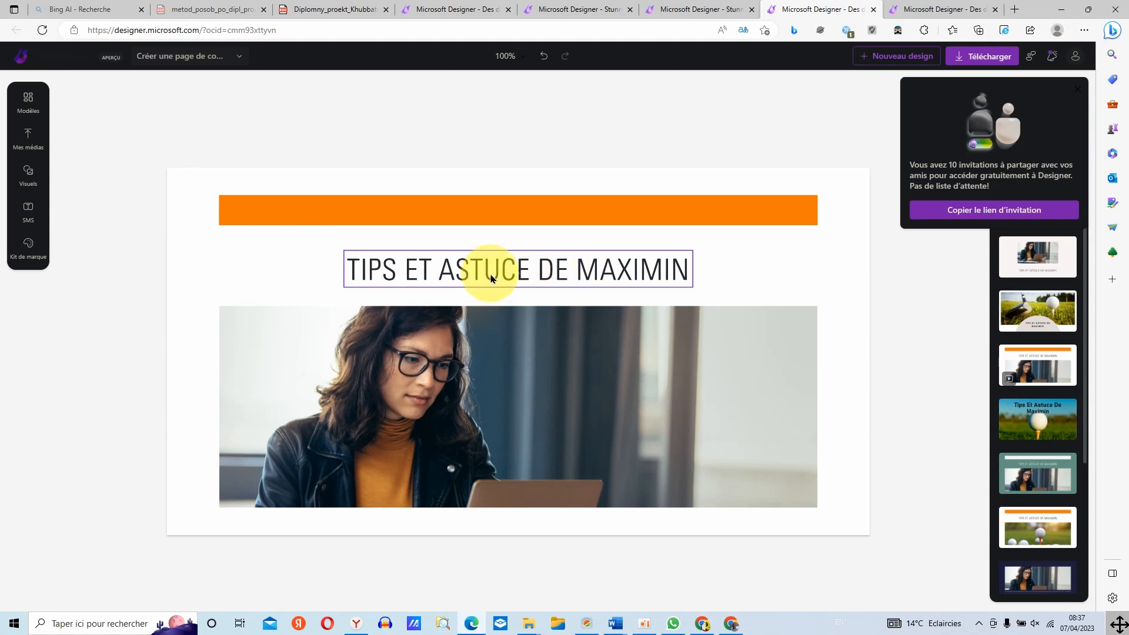
{"action": "left_click", "coordinate": [528, 264]}
{"action": "double_click", "coordinate": [528, 264]}
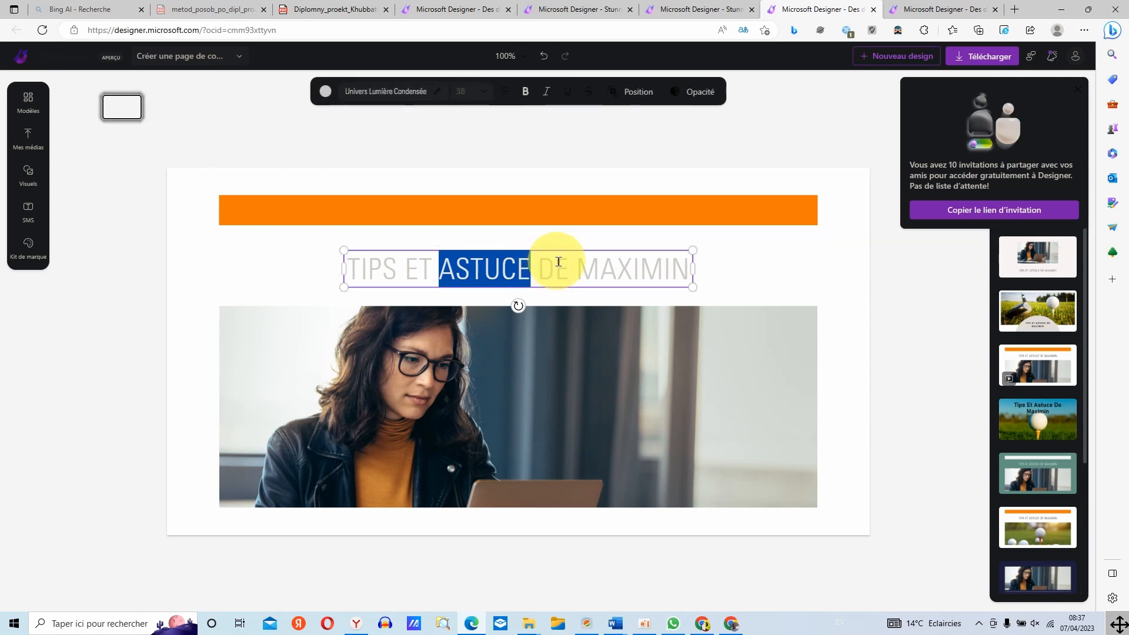
{"action": "key", "text": "Escape"}
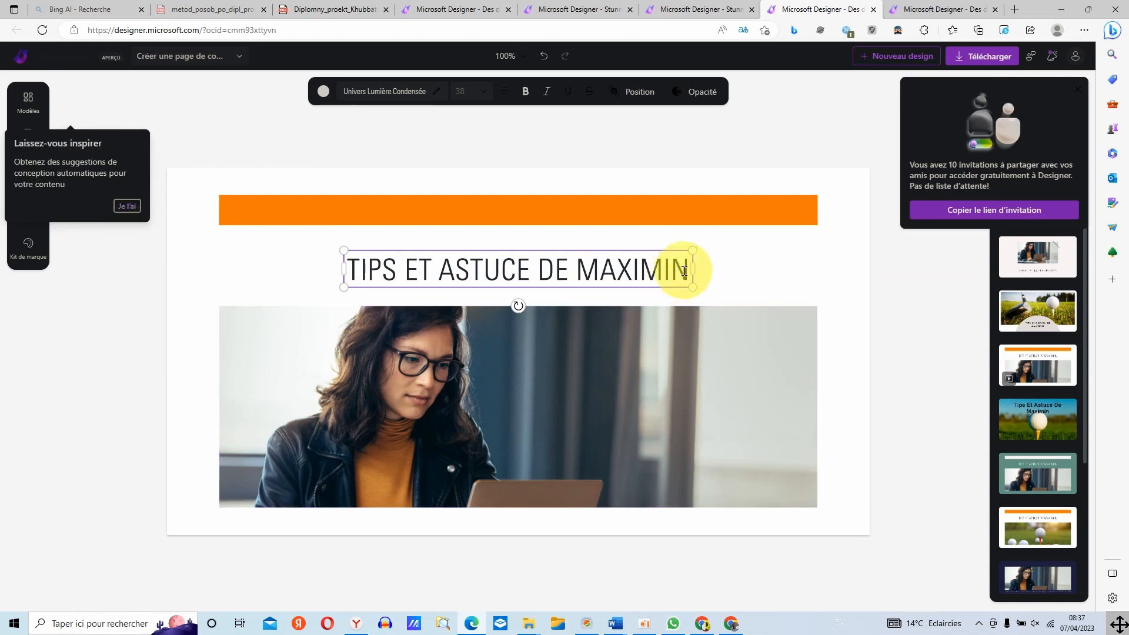
{"action": "left_click", "coordinate": [684, 271]}
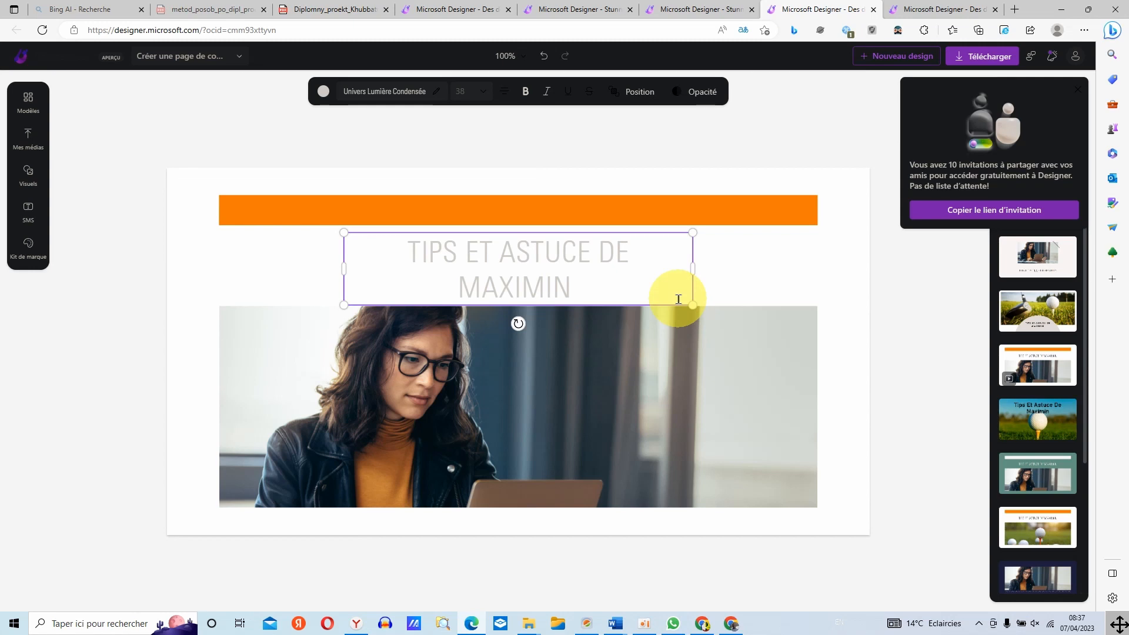
{"action": "type", "text": "FREE"}
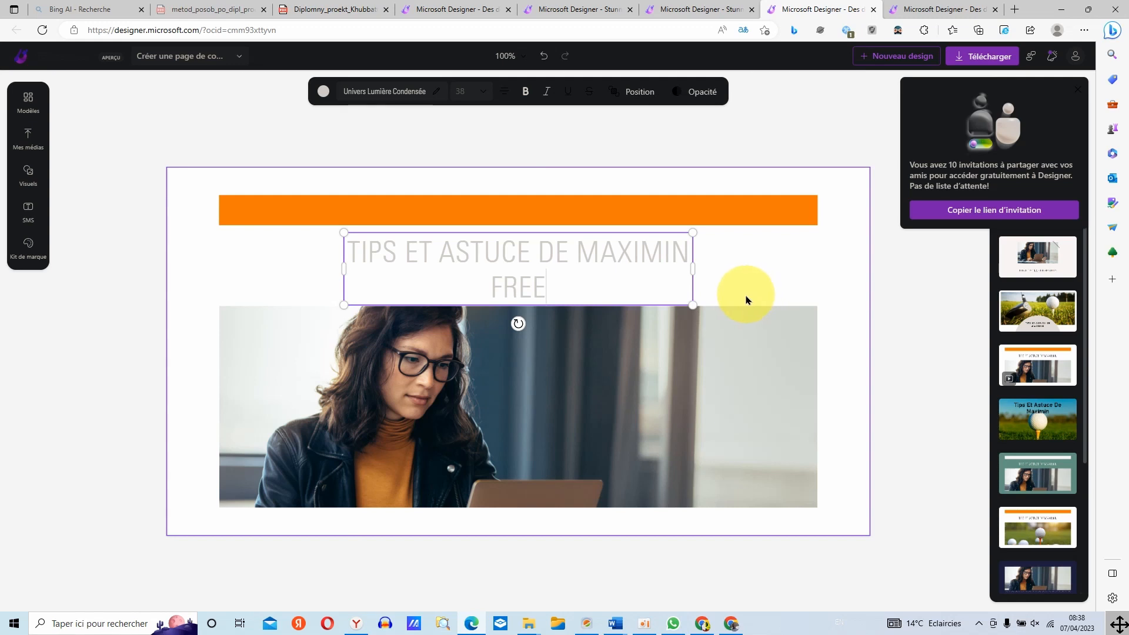
{"action": "left_click", "coordinate": [769, 297]}
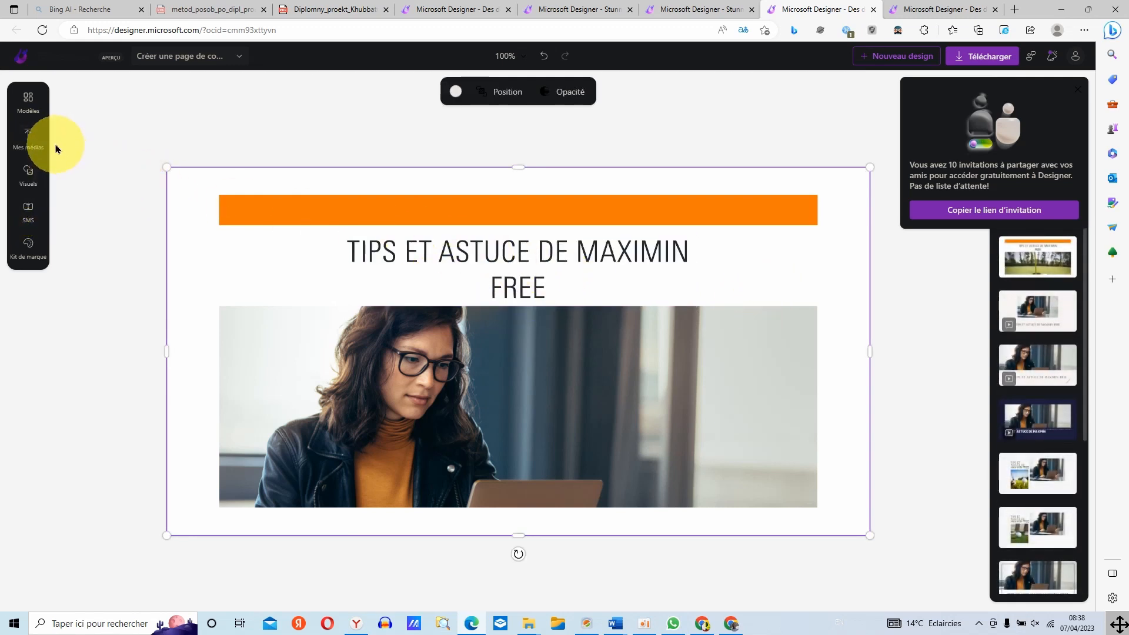
Browse the available design templates
{"action": "left_click", "coordinate": [28, 100]}
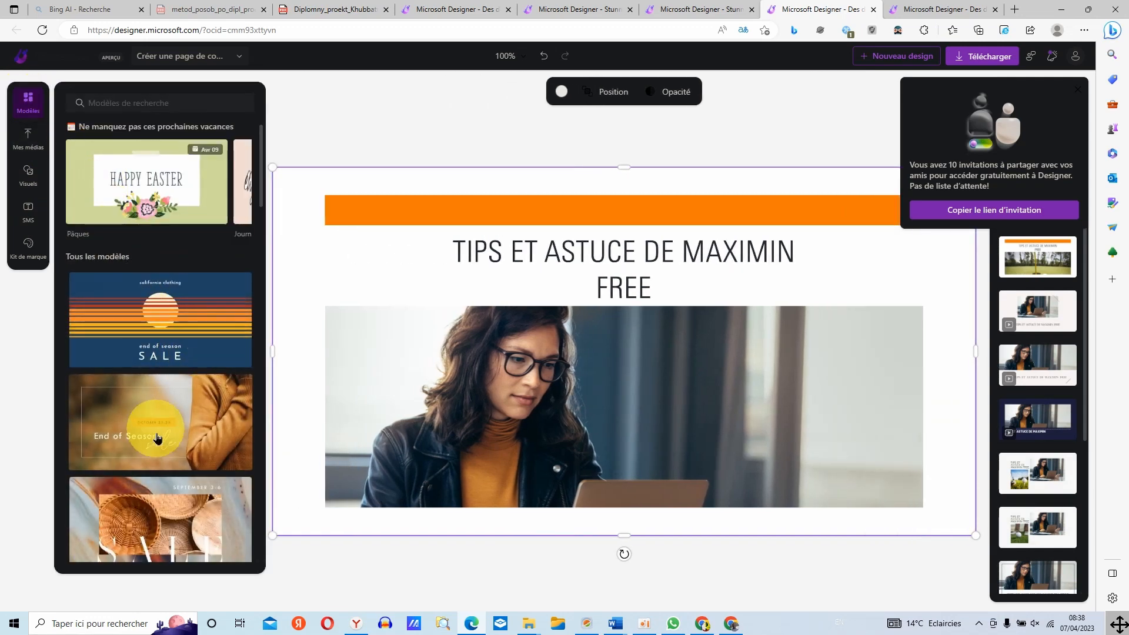
{"action": "scroll", "coordinate": [201, 500], "scroll_direction": "down", "scroll_amount": 6}
{"action": "scroll", "coordinate": [203, 499], "scroll_direction": "down", "scroll_amount": 5}
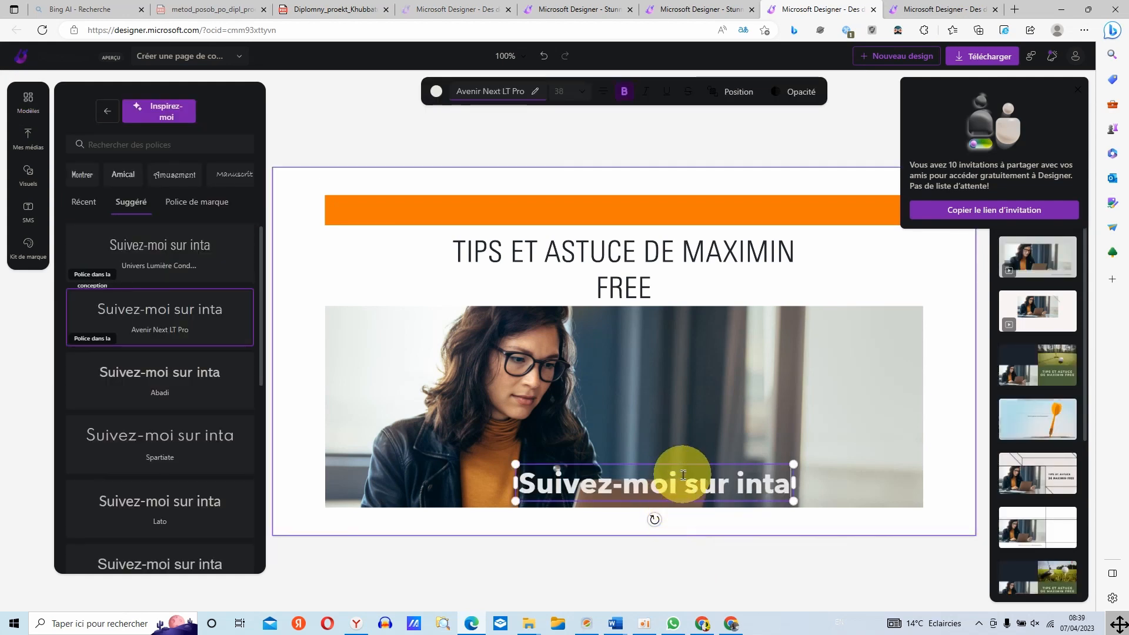
Move the "Suivez-moi sur inta" text off the photo to just below it, slightly left of the cover's centre
{"action": "left_click_drag", "start_coordinate": [694, 466], "coordinate": [813, 499]}
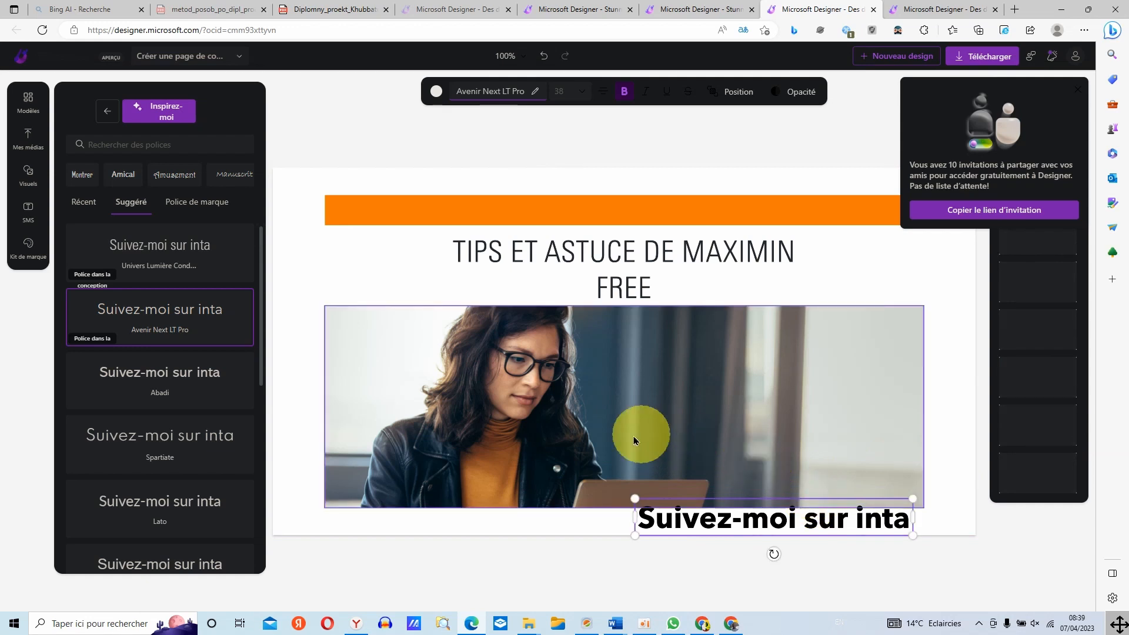
{"action": "left_click_drag", "start_coordinate": [750, 501], "coordinate": [548, 505]}
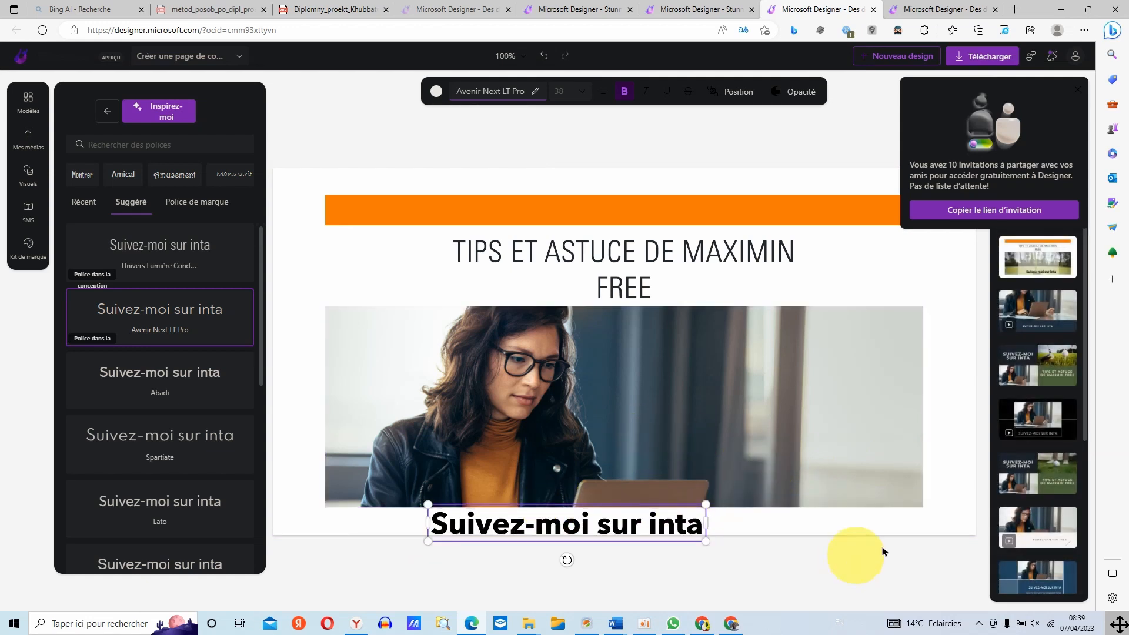
Move the "Suivez-moi sur inta" text to the right so it sits closer to the cover's centre, just below the photo
{"action": "left_click", "coordinate": [847, 559]}
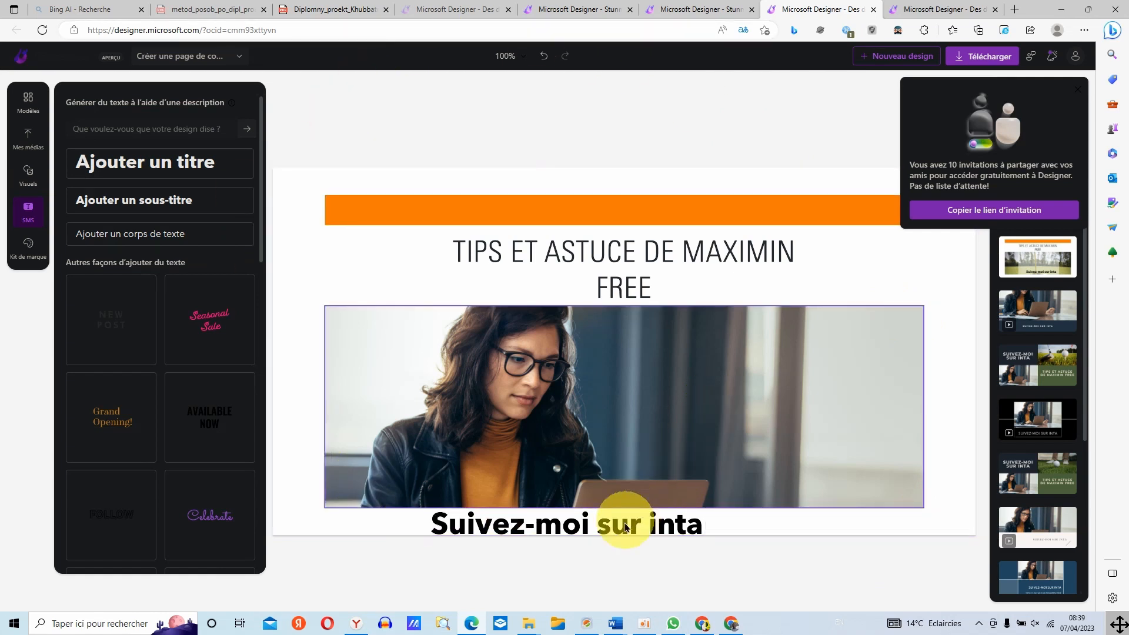
{"action": "left_click", "coordinate": [660, 527]}
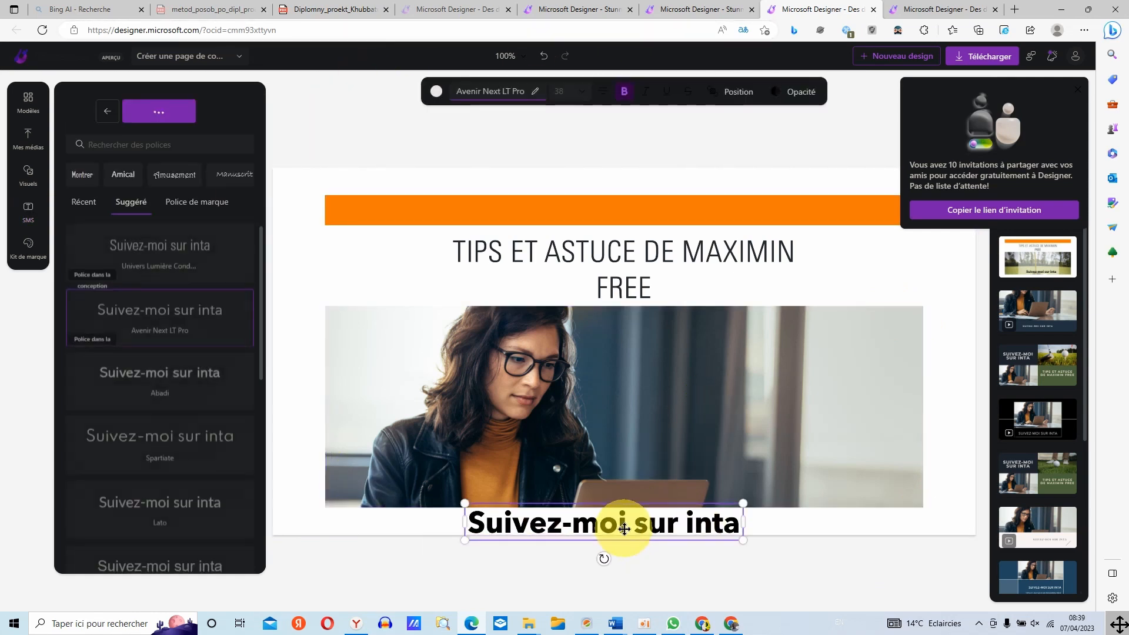
{"action": "left_click_drag", "start_coordinate": [617, 517], "coordinate": [640, 520]}
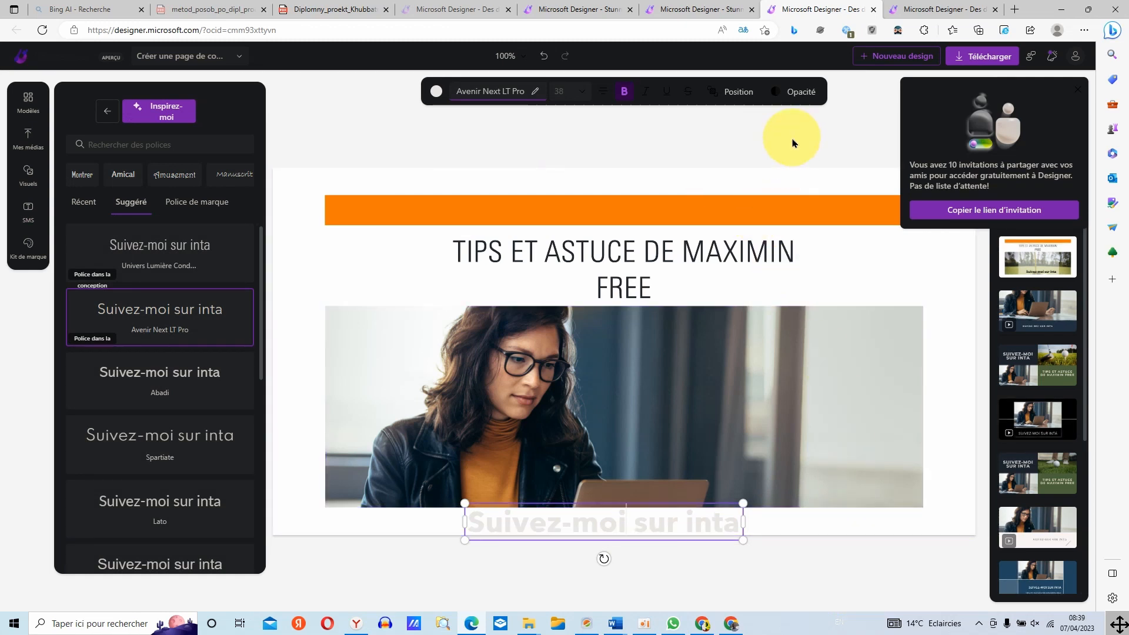
{"action": "left_click", "coordinate": [837, 164]}
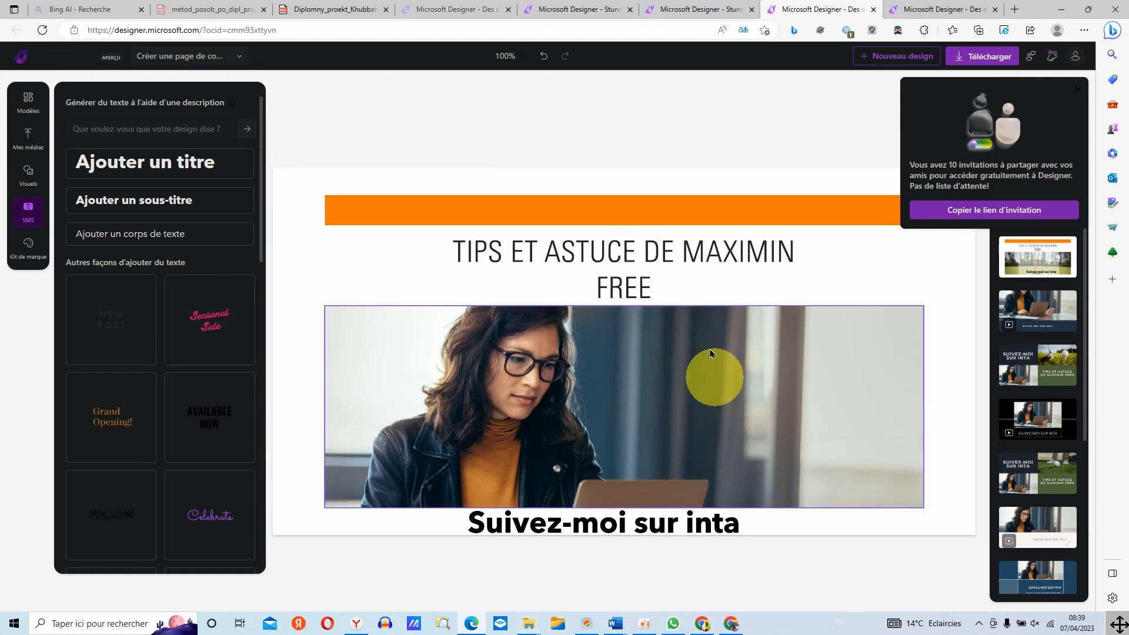
Download the finished Facebook cover design and dismiss the completion dialog
{"action": "left_click", "coordinate": [983, 57]}
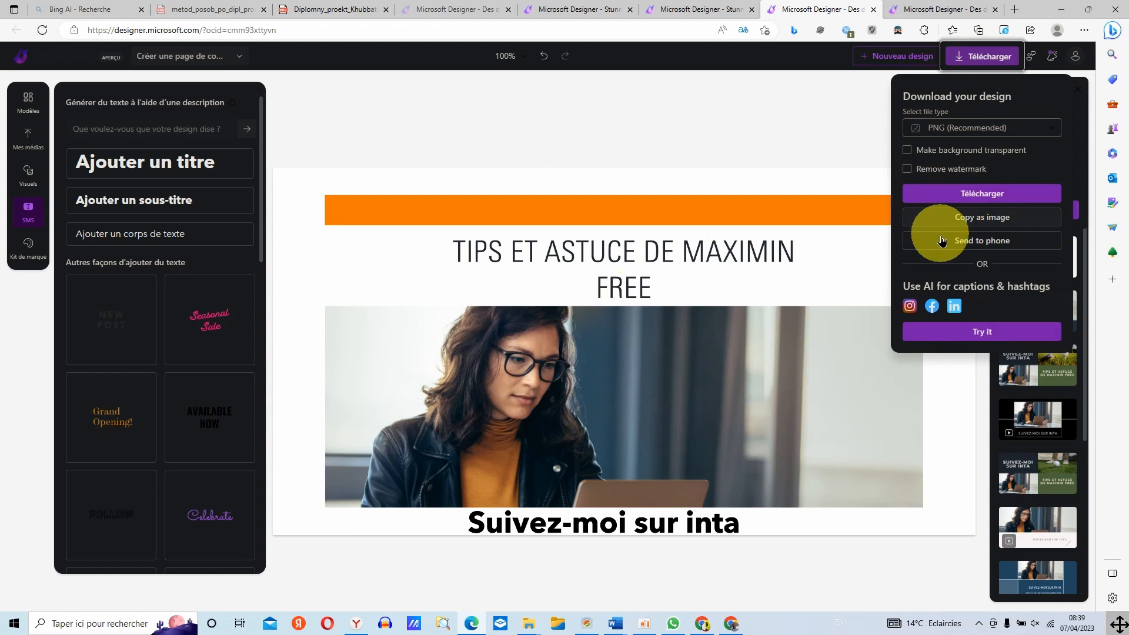
{"action": "left_click", "coordinate": [959, 129]}
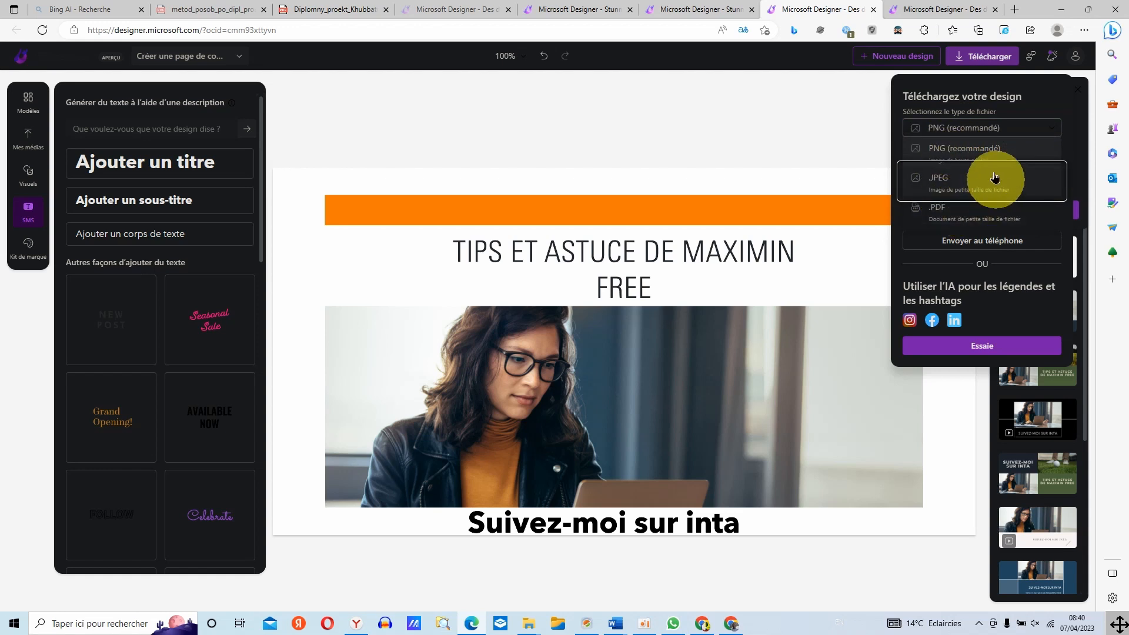
{"action": "left_click", "coordinate": [957, 187]}
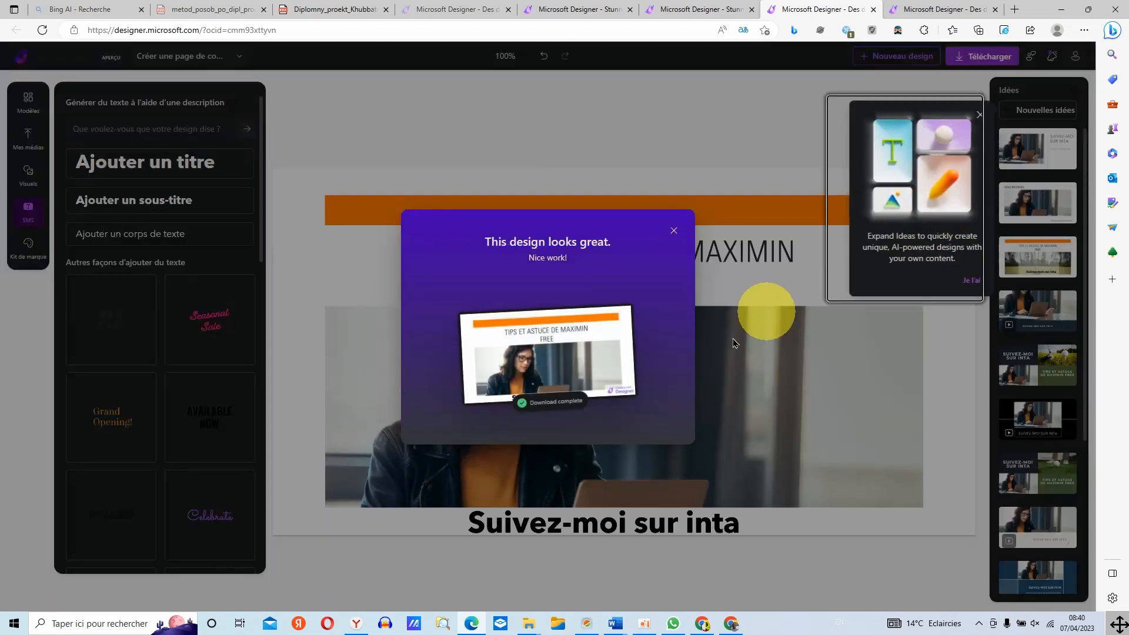
{"action": "left_click", "coordinate": [673, 235]}
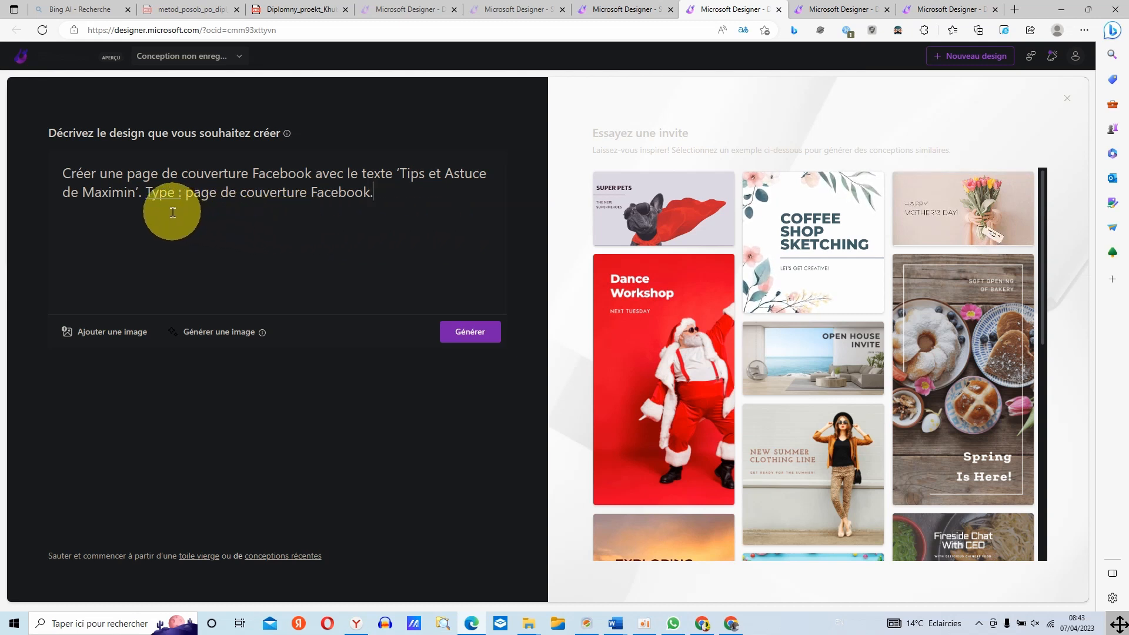
Add the saved media picture of the man behind a laptop on a blue background to the Facebook cover prompt and generate designs
{"action": "left_click", "coordinate": [98, 342]}
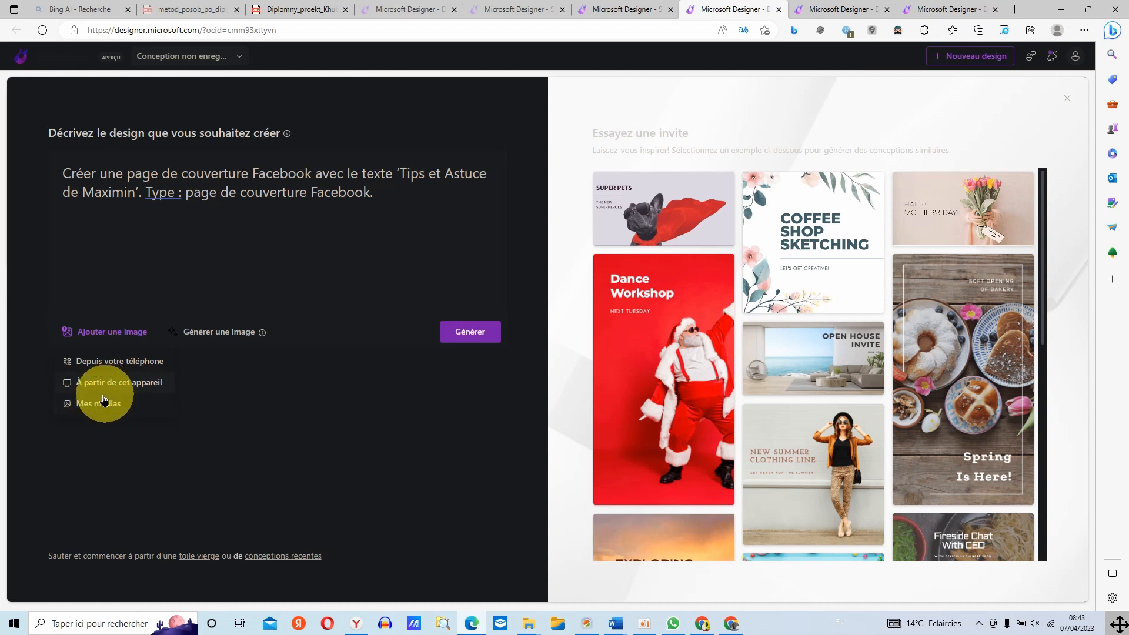
{"action": "left_click", "coordinate": [85, 405]}
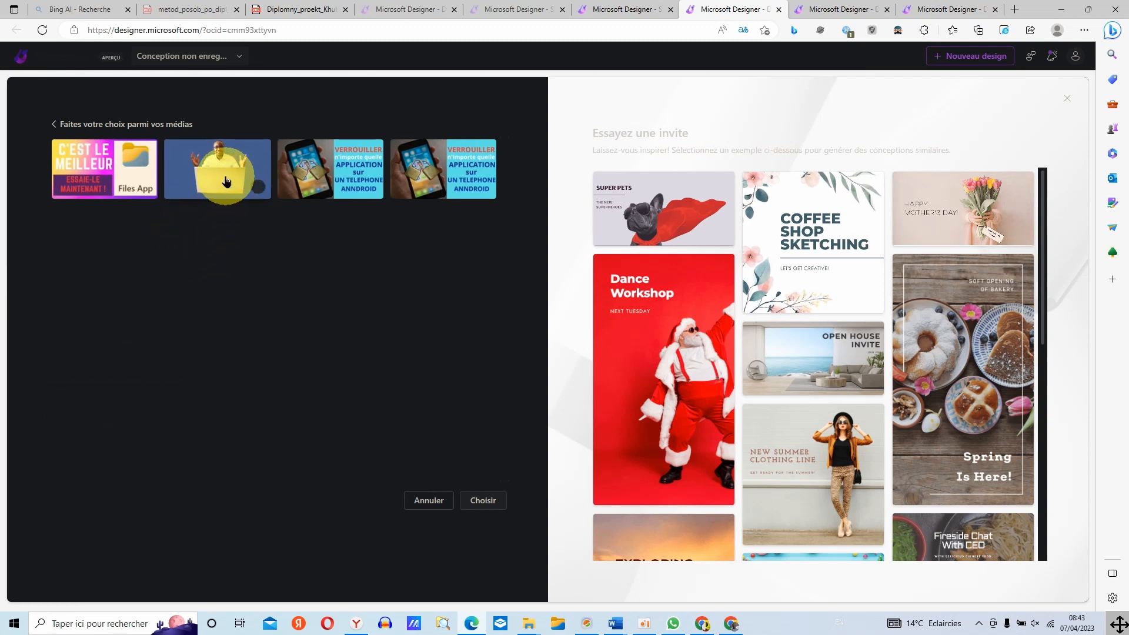
{"action": "left_click", "coordinate": [225, 183]}
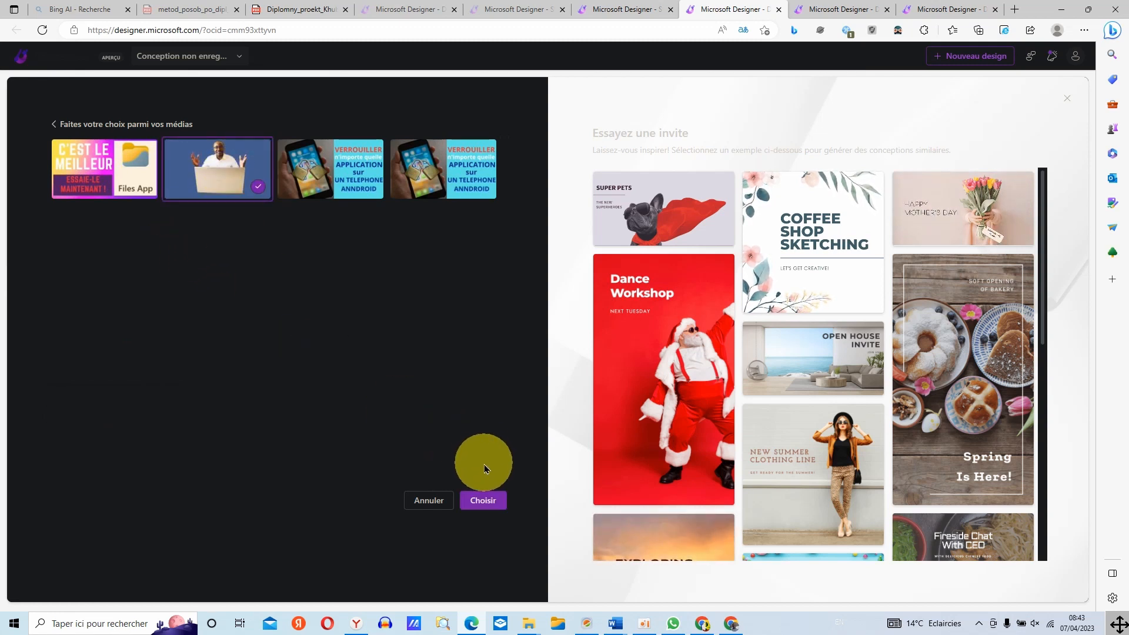
{"action": "left_click", "coordinate": [488, 501]}
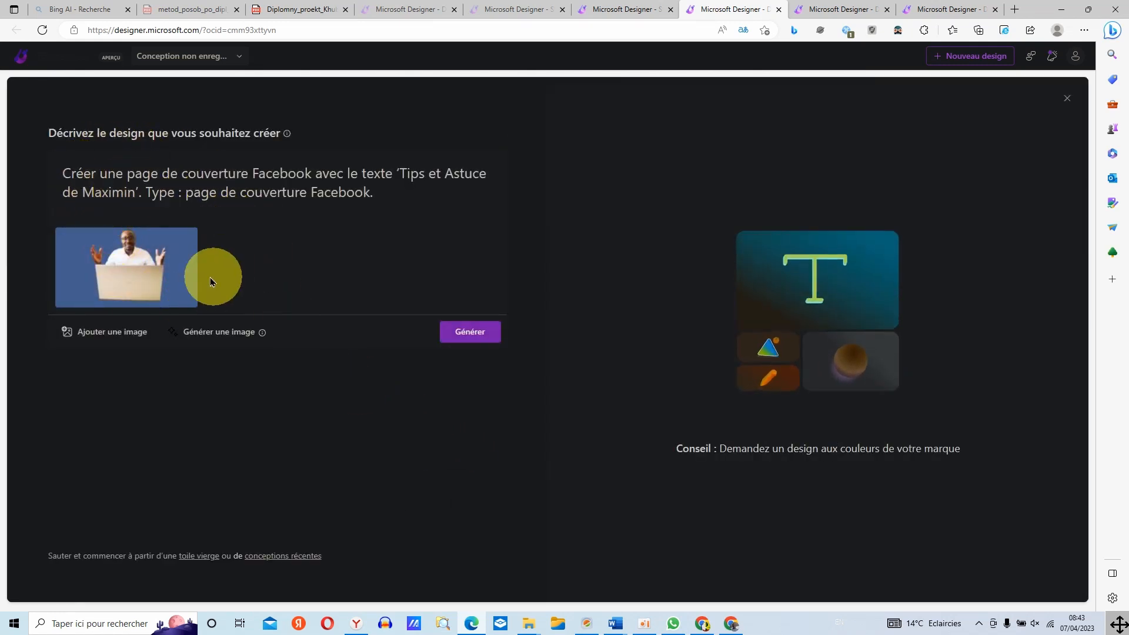
{"action": "left_click", "coordinate": [475, 333]}
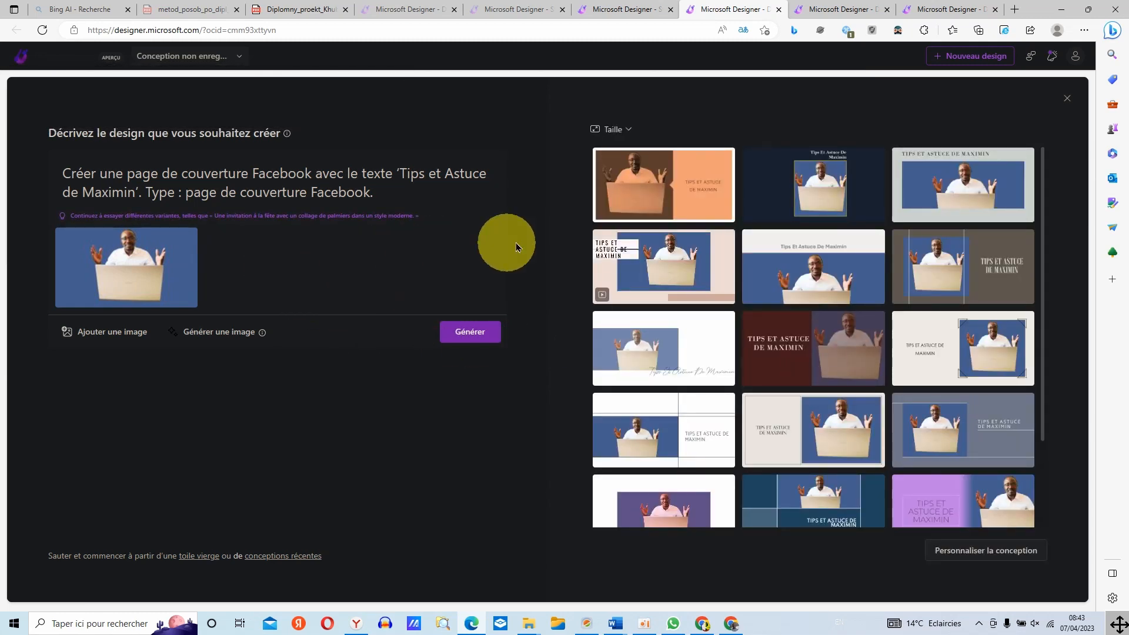
Choose the beige framed cover with the title beside the man's photo and download it as PNG
{"action": "mouse_move", "coordinate": [645, 298]}
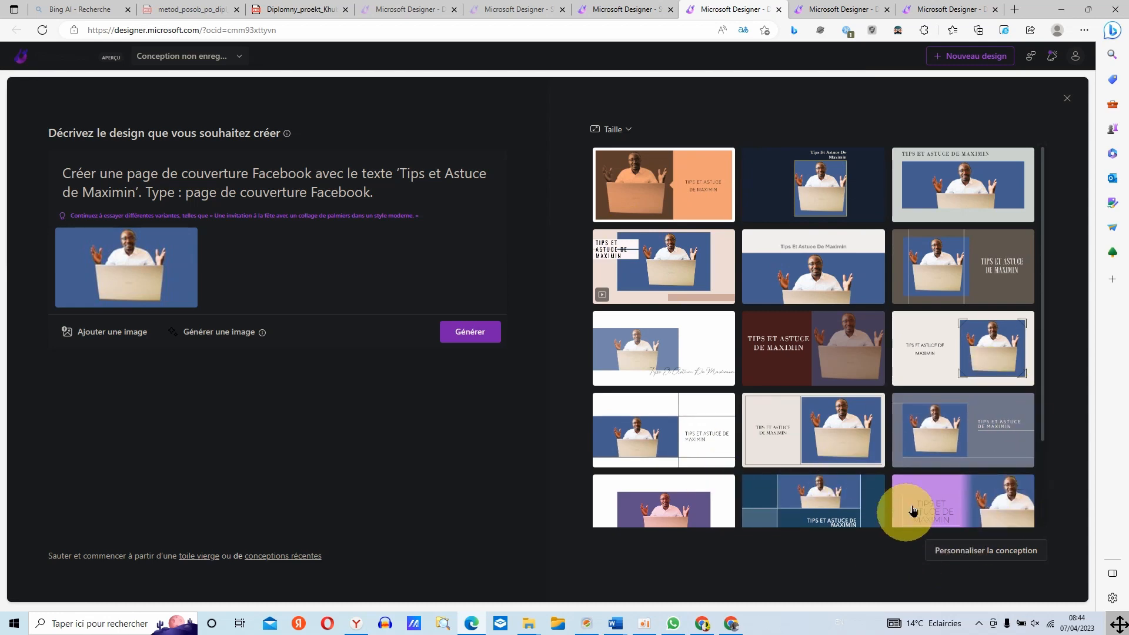
{"action": "left_click", "coordinate": [831, 448]}
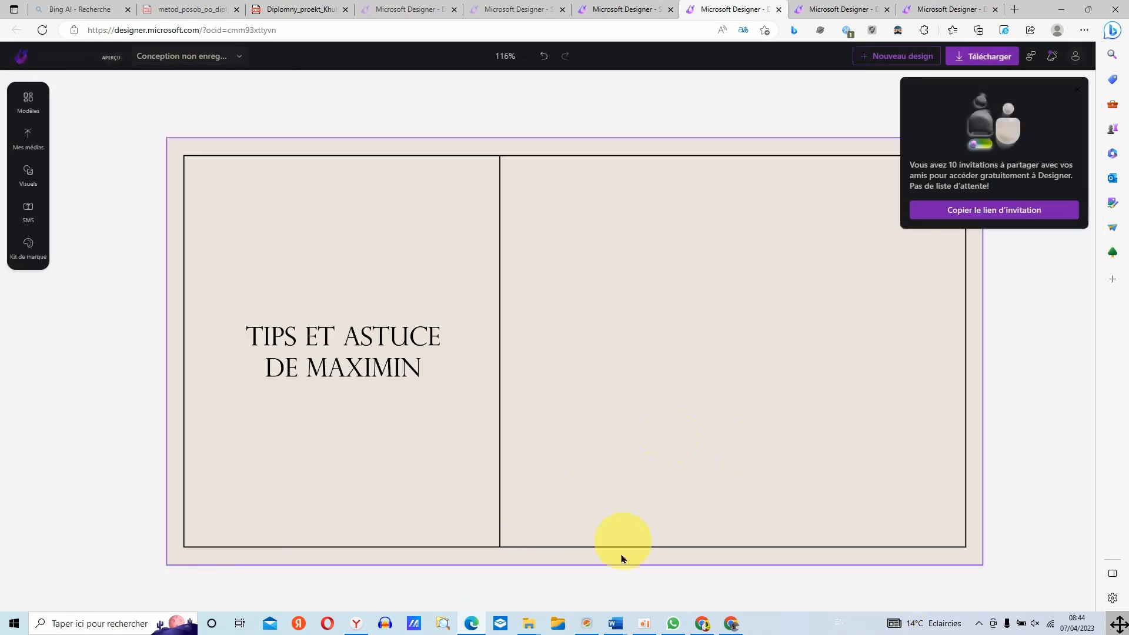
{"action": "left_click", "coordinate": [990, 70]}
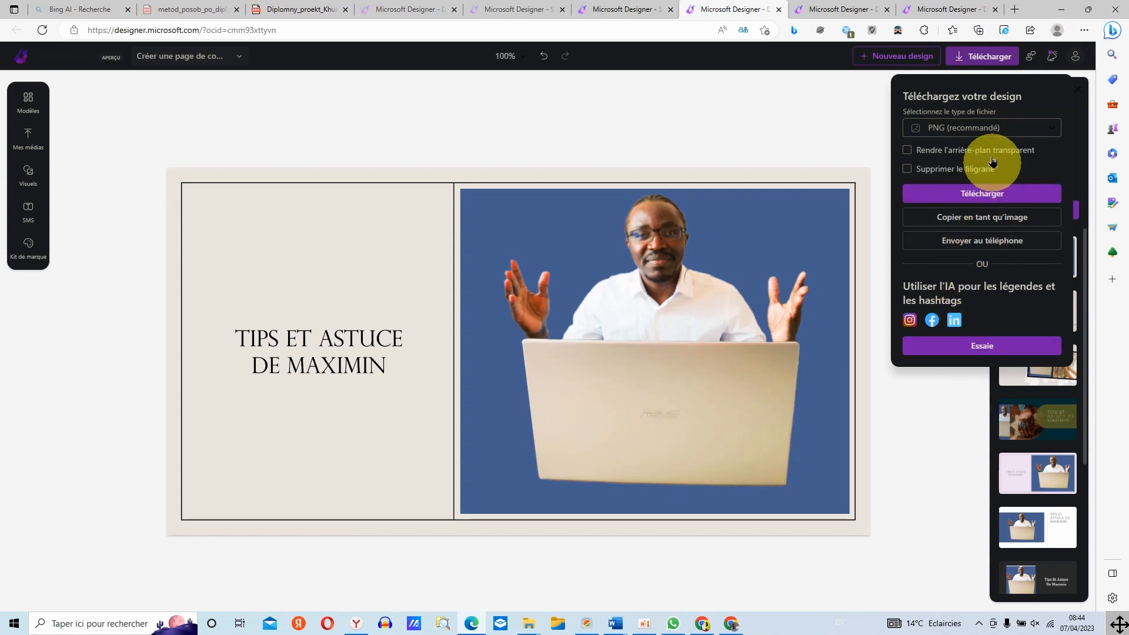
{"action": "left_click", "coordinate": [978, 194]}
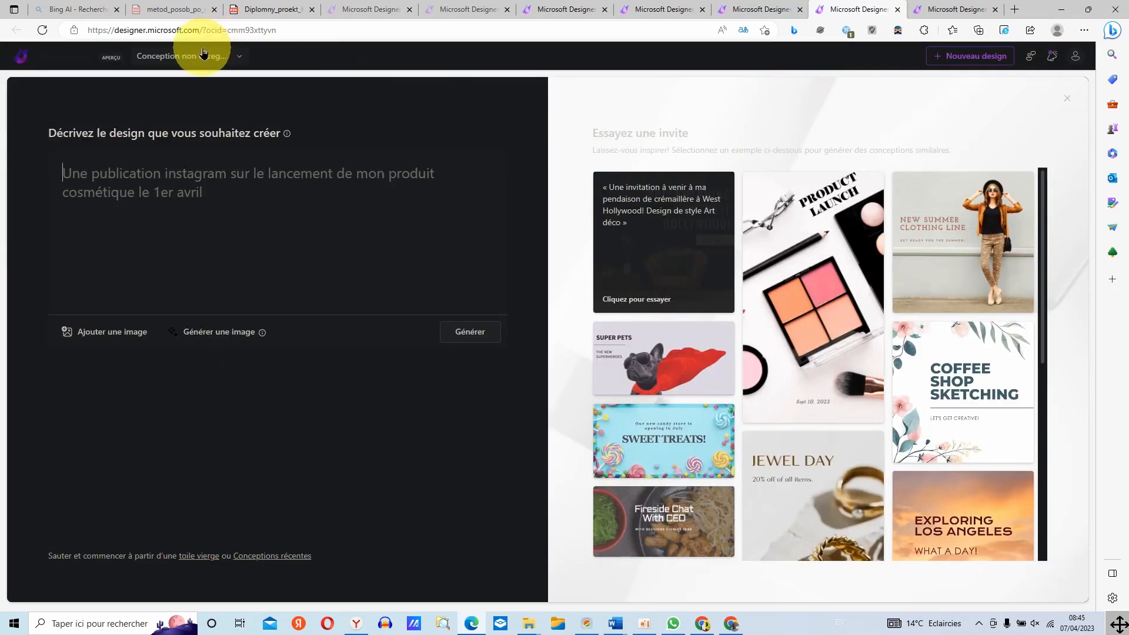
View the saved designs under Mes créations, then close the list
{"action": "left_click", "coordinate": [237, 60]}
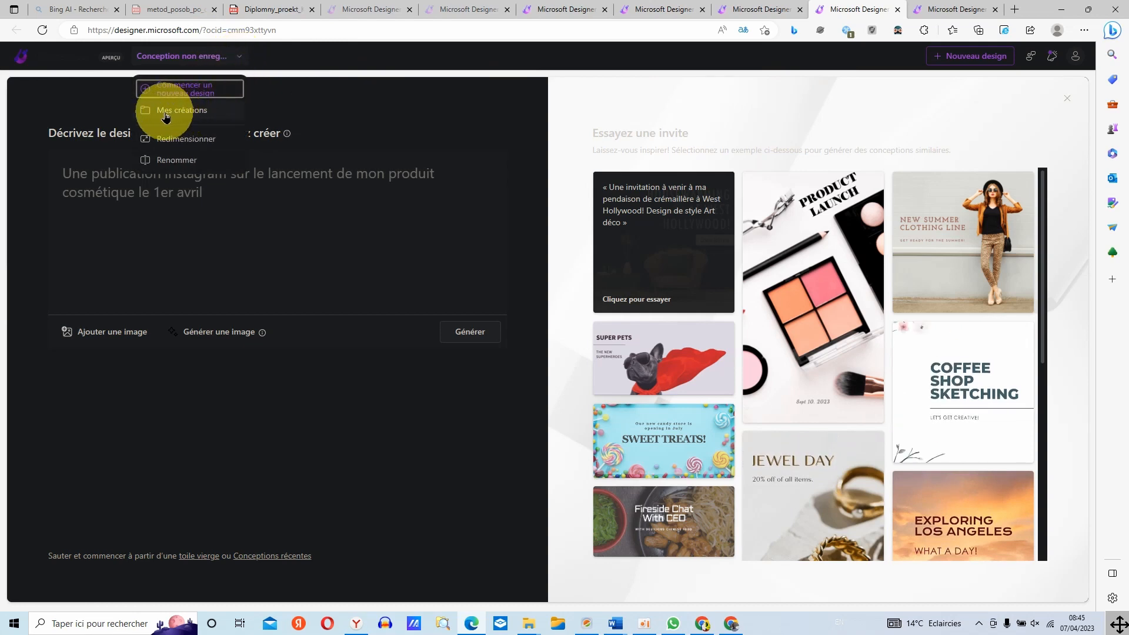
{"action": "left_click", "coordinate": [223, 114]}
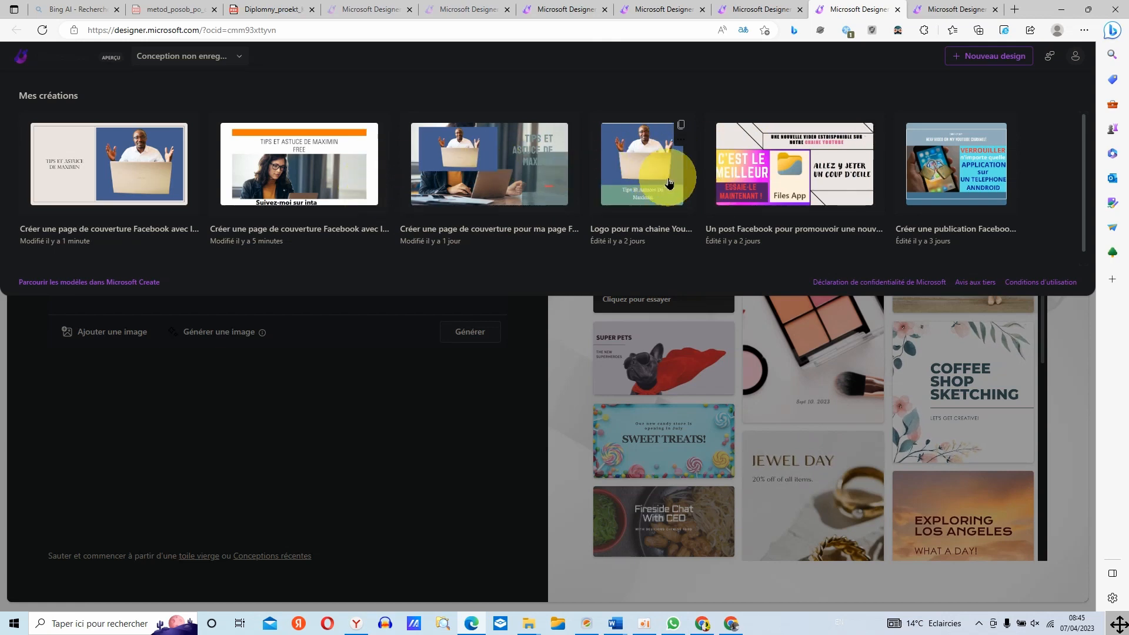
{"action": "left_click", "coordinate": [441, 54]}
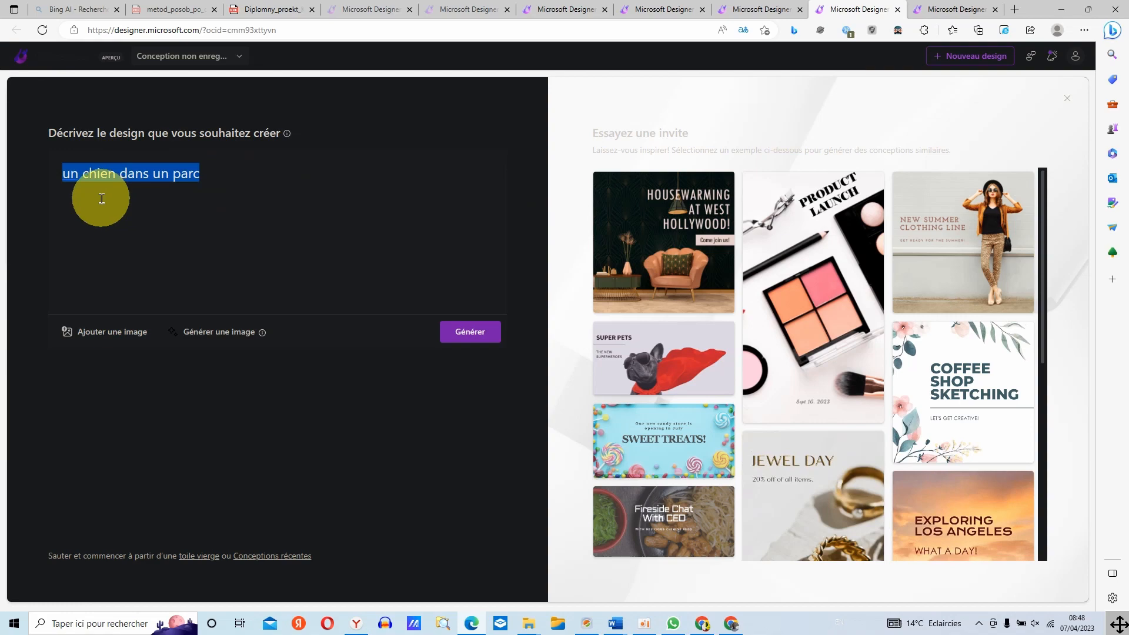
Request a generated image for the prompt "un chien dans un parc"
{"action": "left_click", "coordinate": [247, 187]}
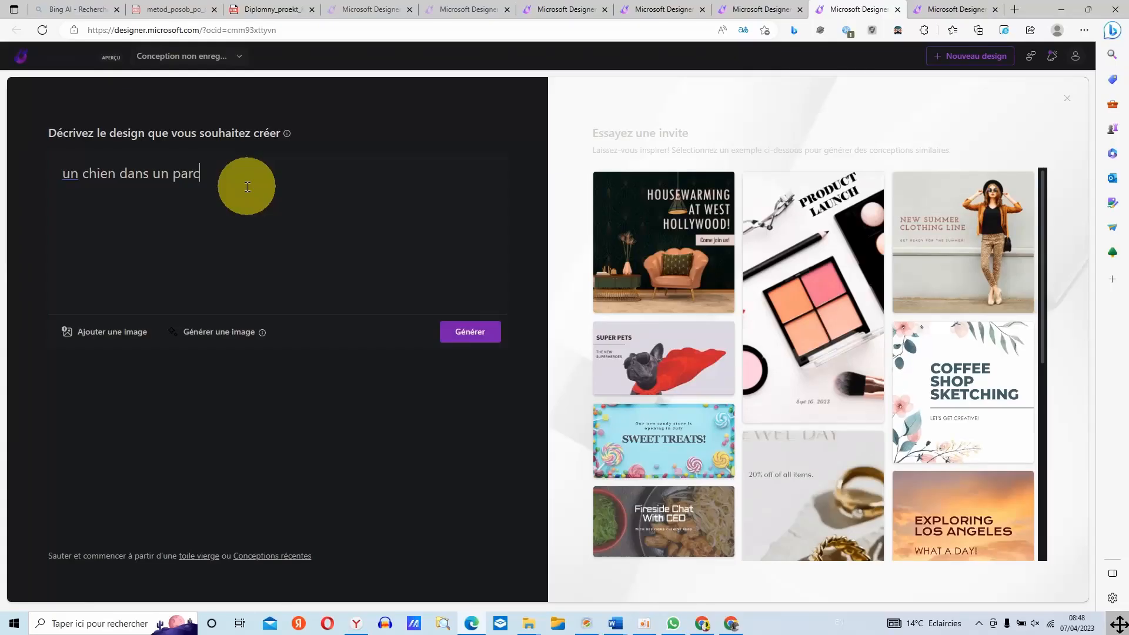
{"action": "left_click_drag", "start_coordinate": [247, 187], "coordinate": [58, 171]}
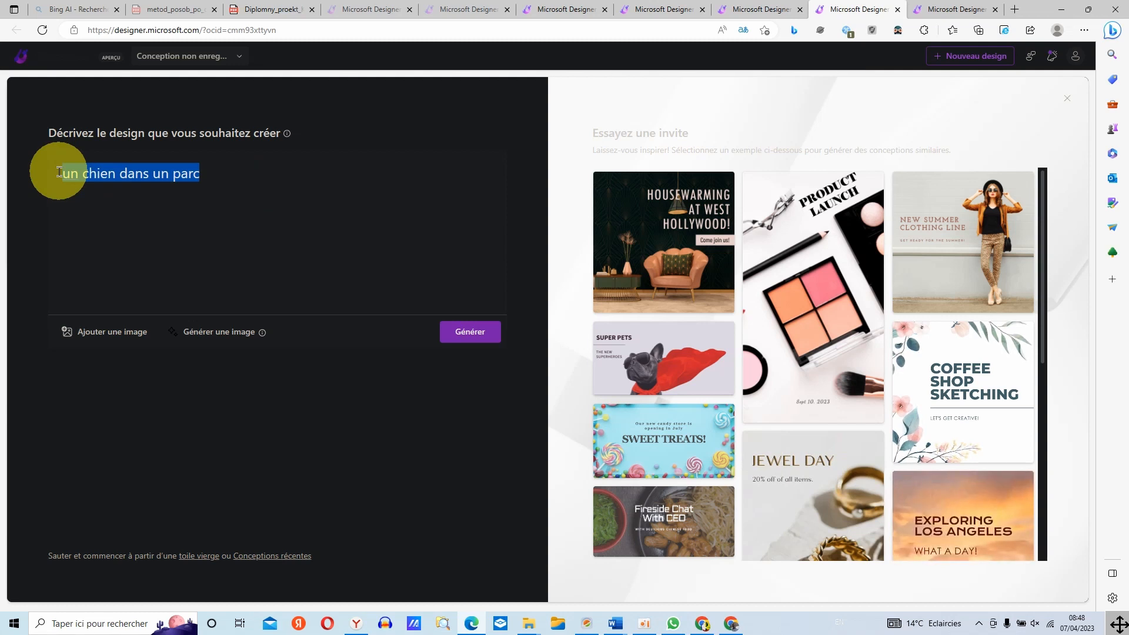
{"action": "left_click", "coordinate": [218, 338]}
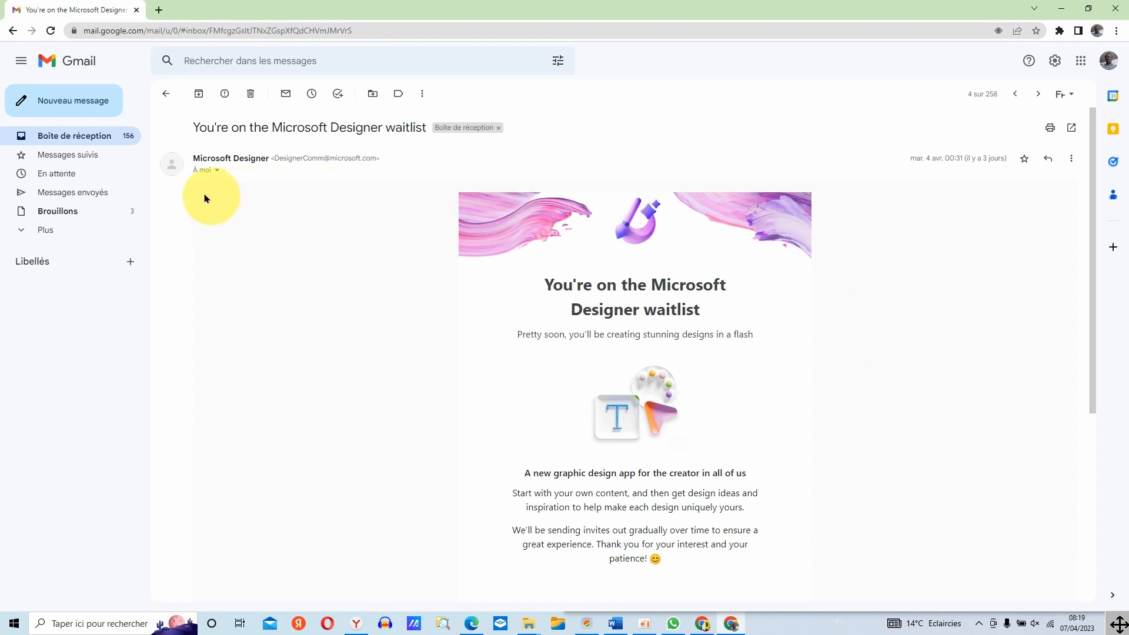
In Gmail, open the newer Microsoft Designer message titled "The wait is over! You're in!"
{"action": "key", "text": "k"}
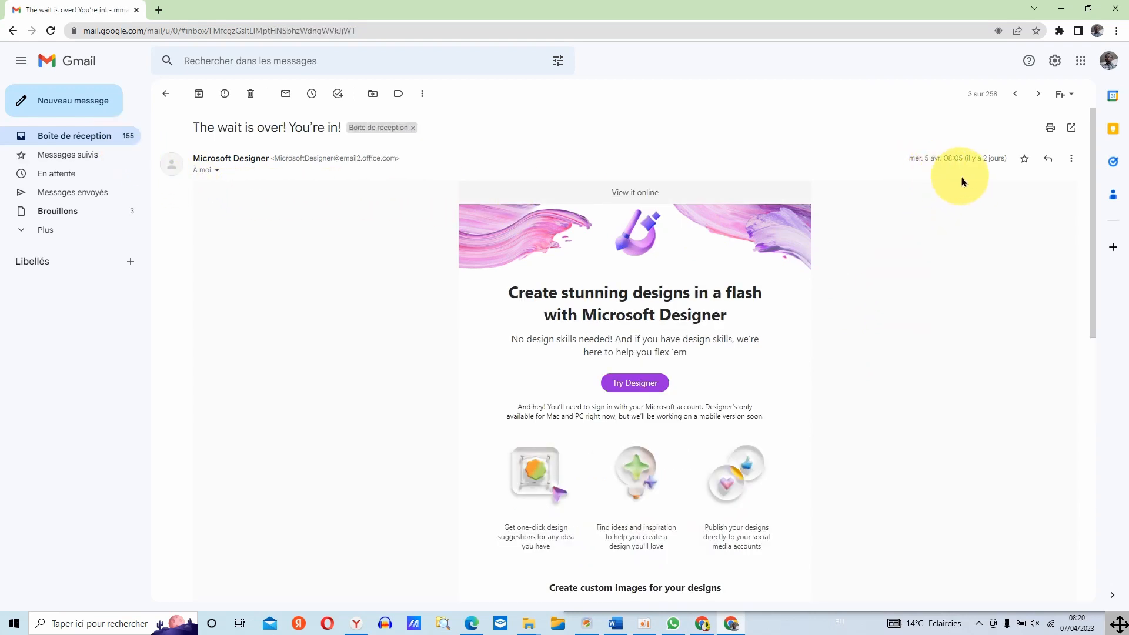